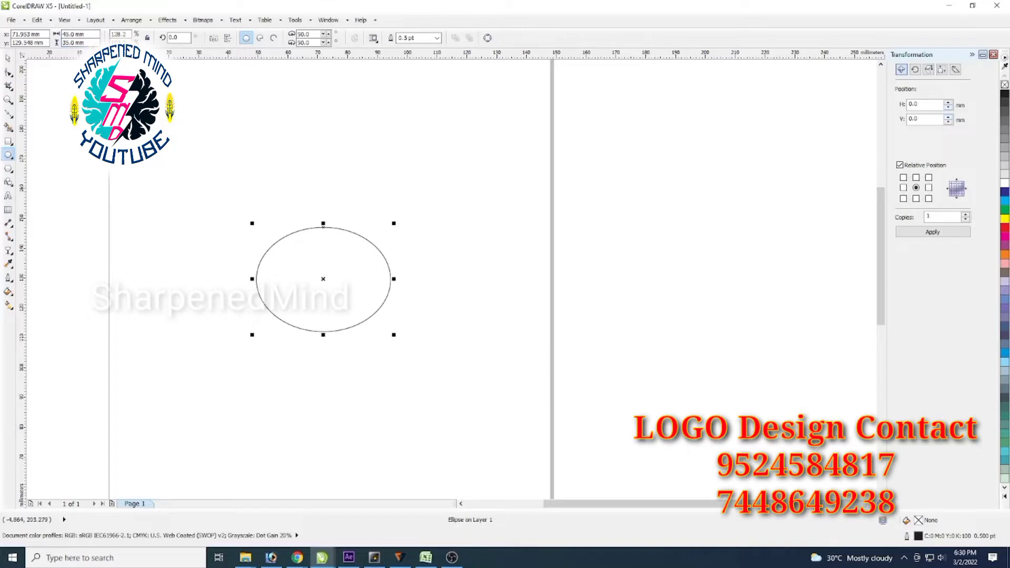
- Set the ellipse's height to 45 mm to make it a circle
double_click(73, 42)
type("45")
key("Return")
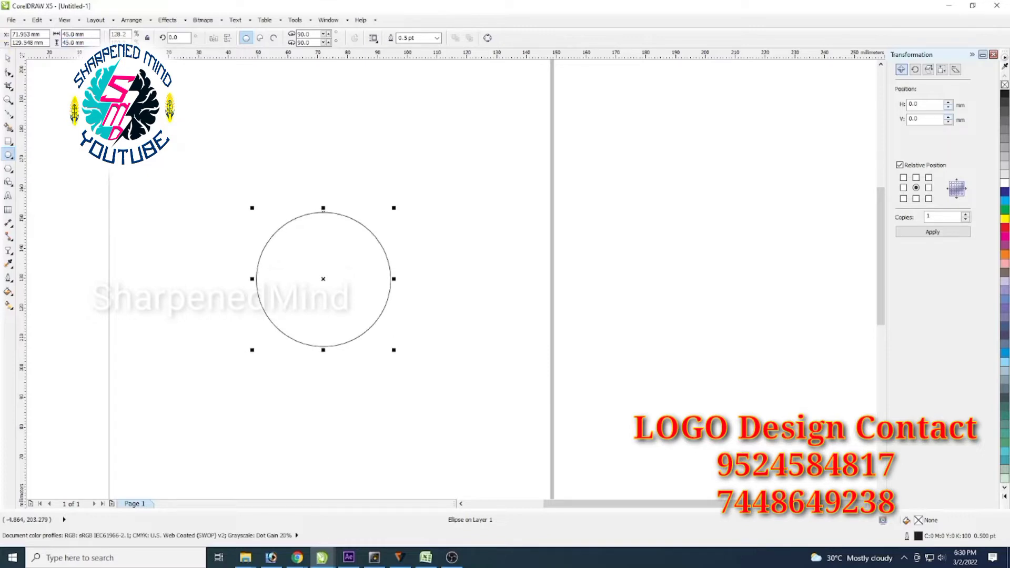
- Draw a heart from the basic shapes inside the circle, about 16.4 mm wide and 16.1 mm high
left_click(11, 183)
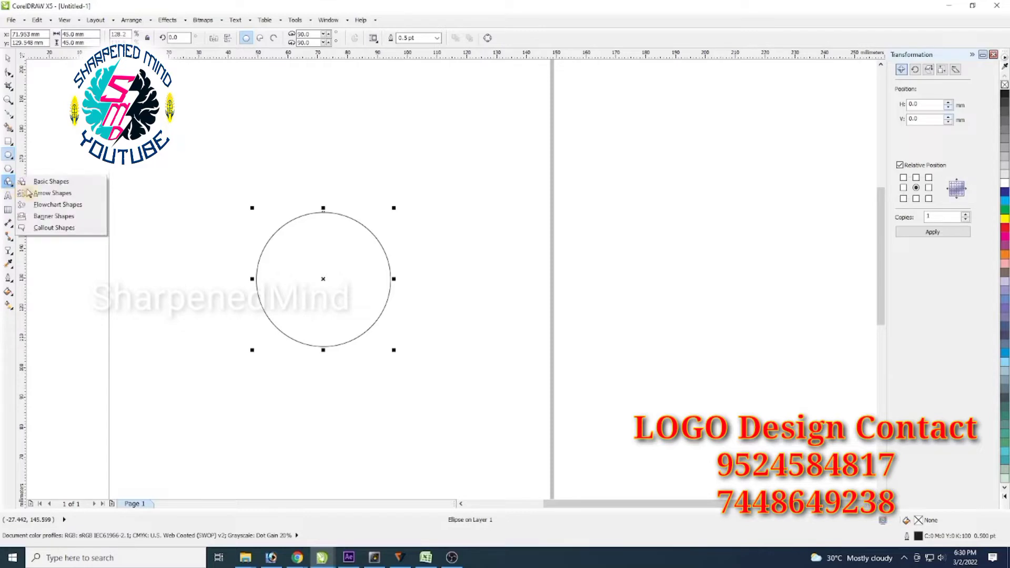
left_click(60, 183)
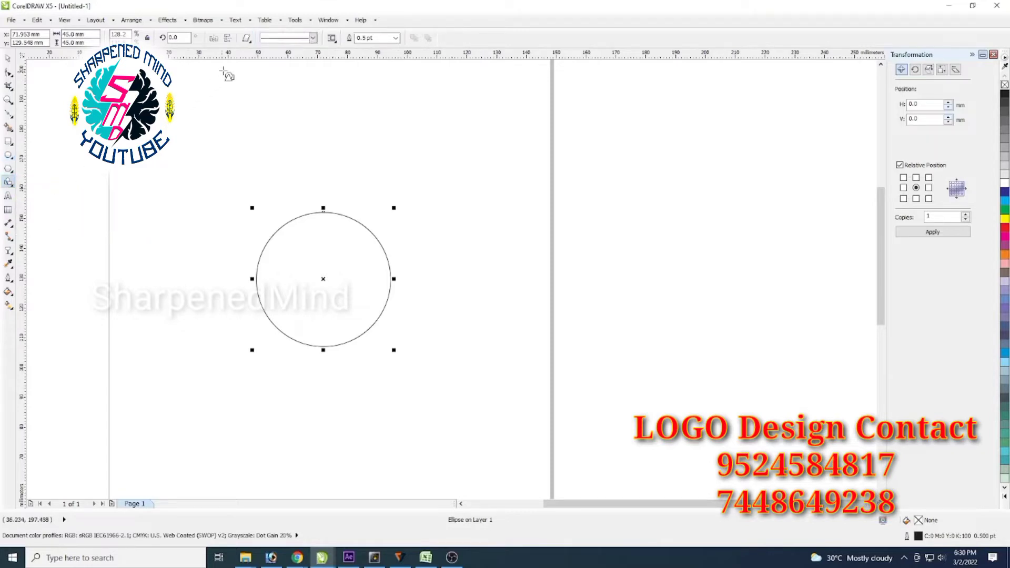
left_click(247, 38)
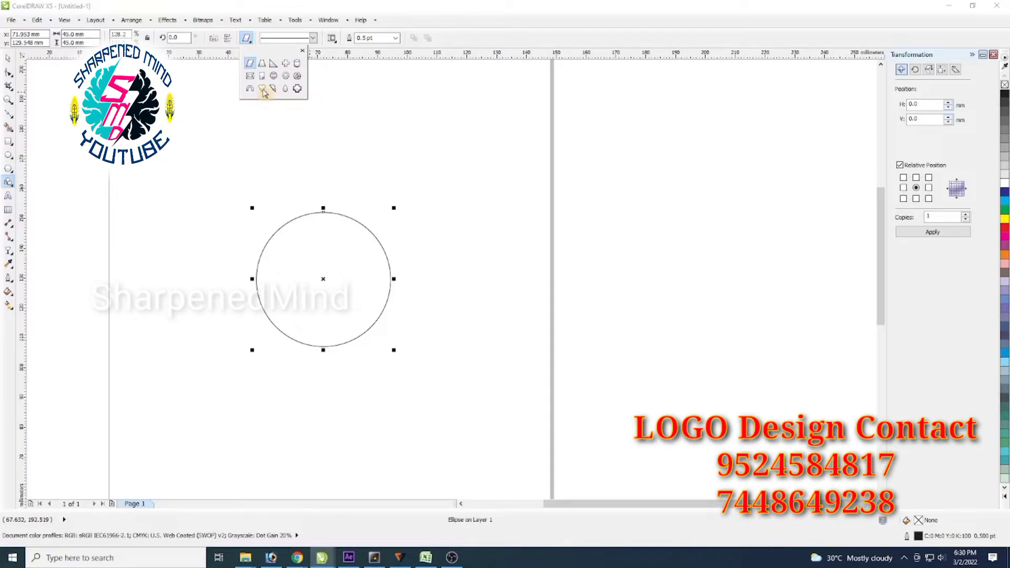
left_click(262, 90)
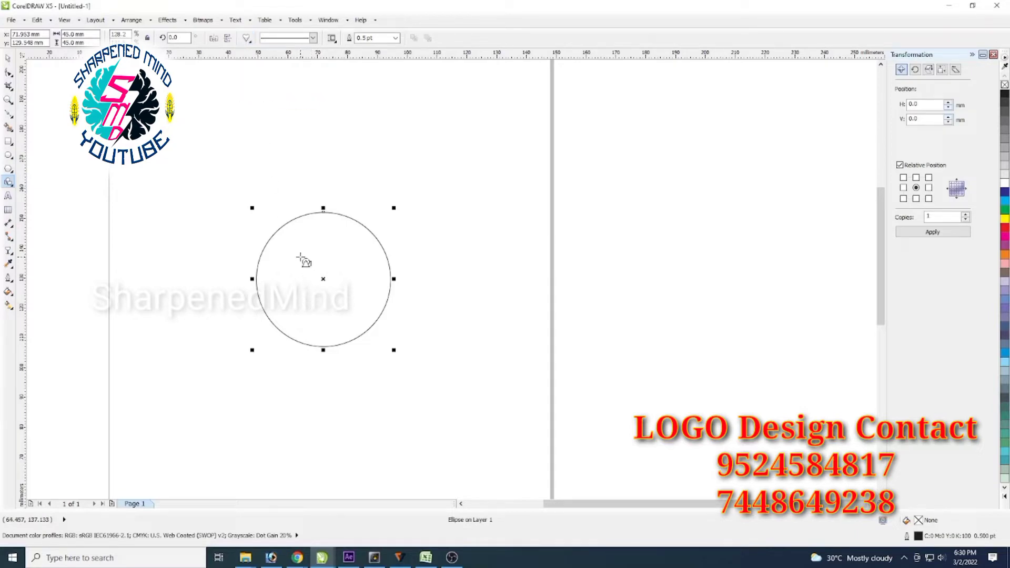
left_click_drag(301, 258, 353, 310)
left_click(7, 58)
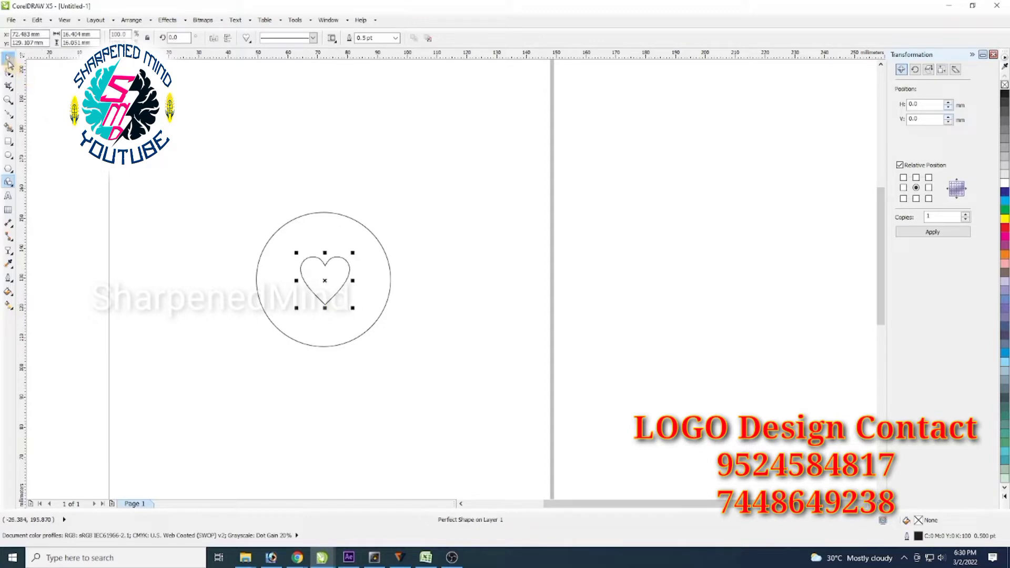
- Align the heart horizontally and vertically to the centre of the circle
left_click(303, 328, "shift")
key("e")
key("c")
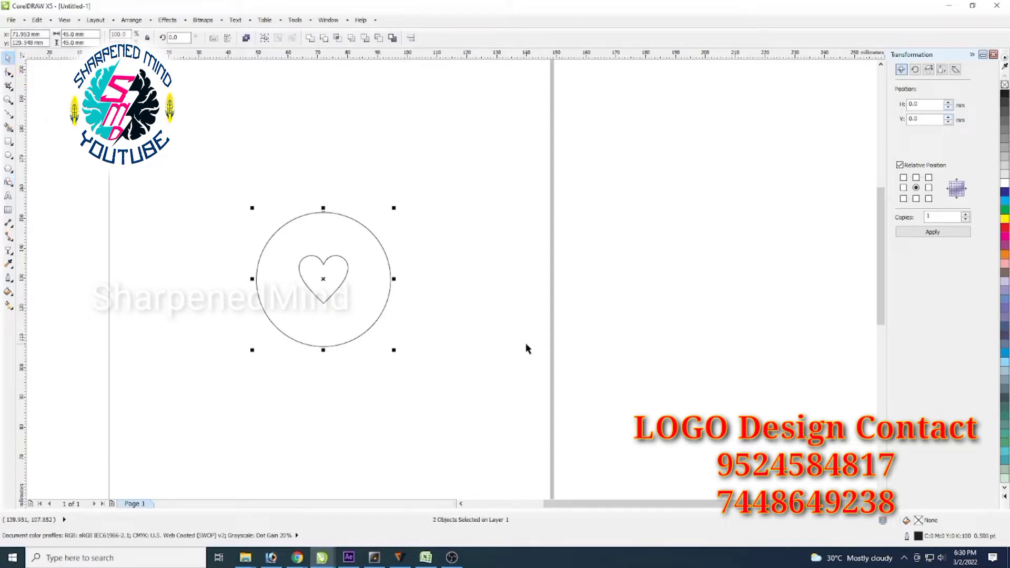
left_click(525, 345)
- Enlarge the heart proportionally about its centre to about 20.9 × 20.5 mm
left_click(336, 296)
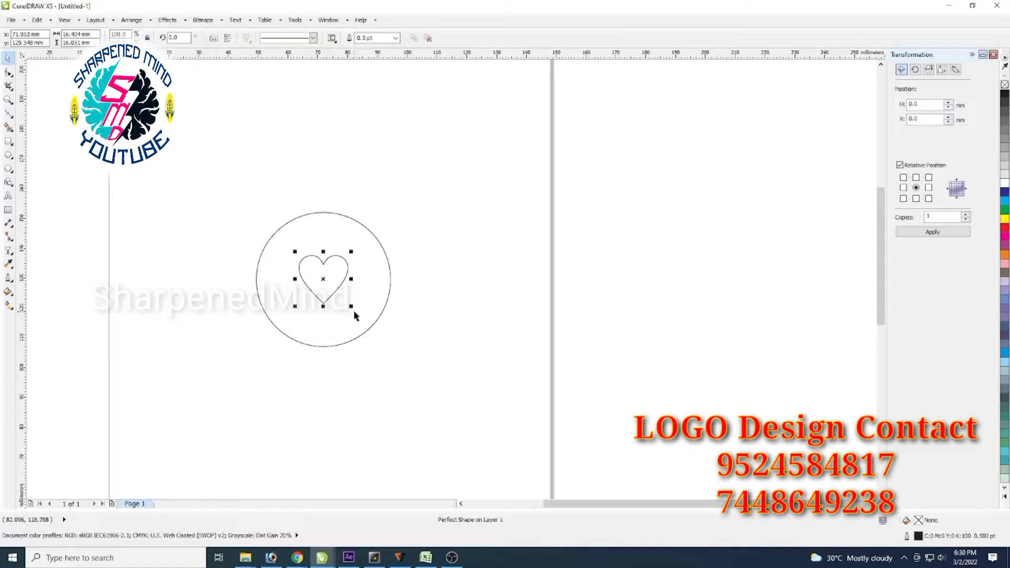
left_click_drag(351, 307, 358, 314)
scroll(296, 257, "up", 2)
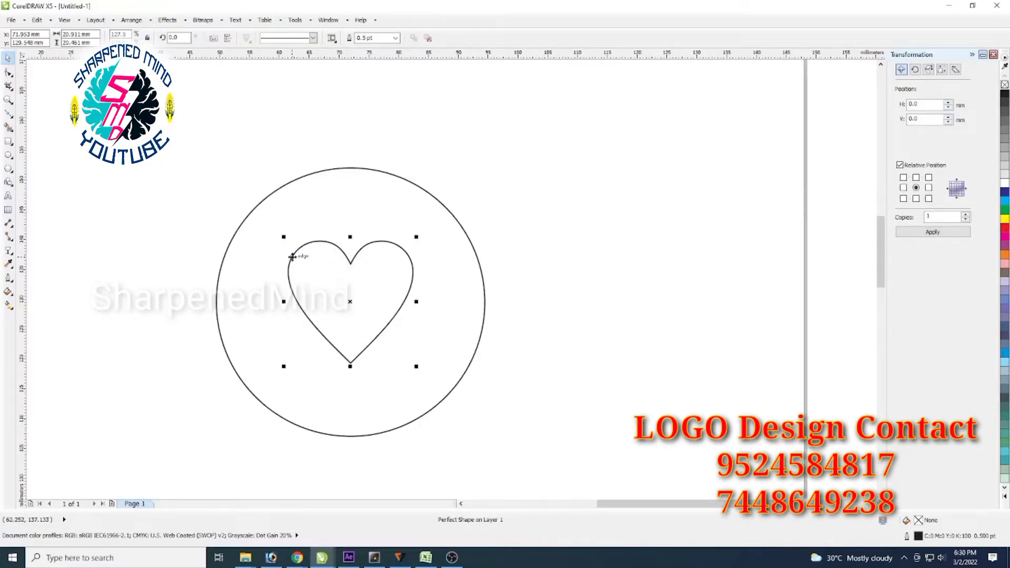
left_click(553, 306)
left_click(361, 357)
left_click(8, 113)
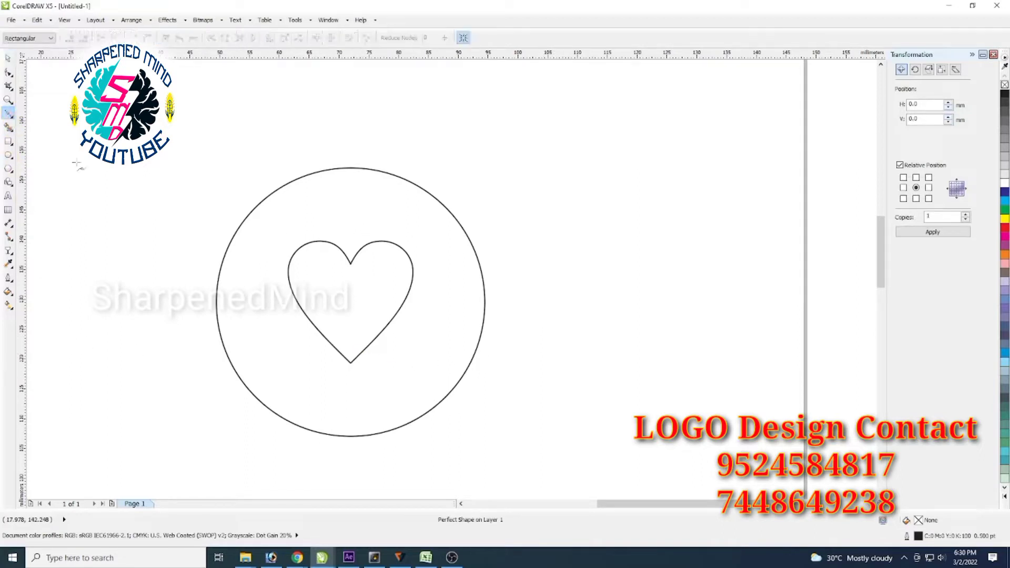
left_click(412, 271)
left_click_drag(387, 242, 357, 233)
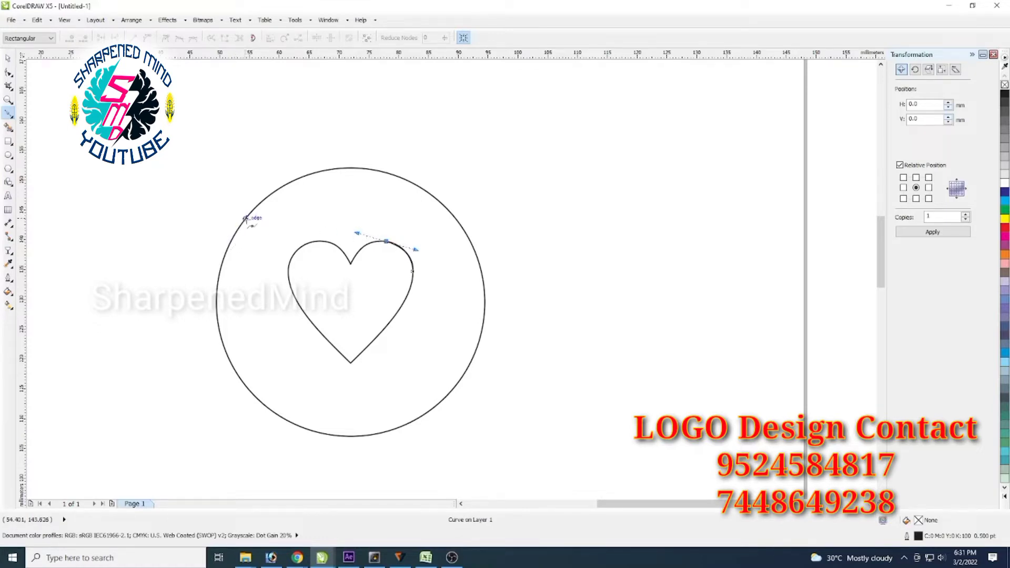
left_click_drag(237, 230, 187, 243)
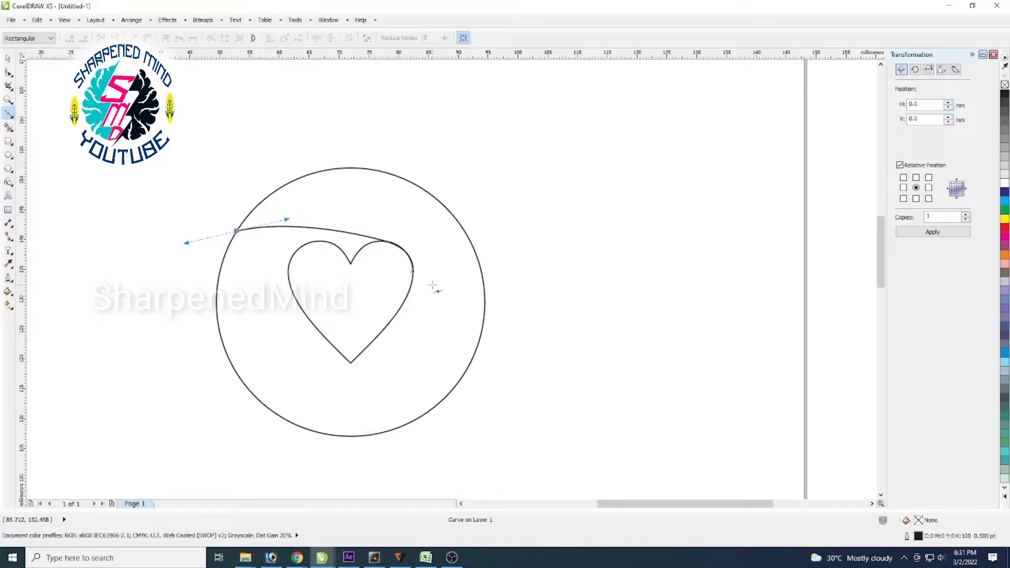
key("Delete")
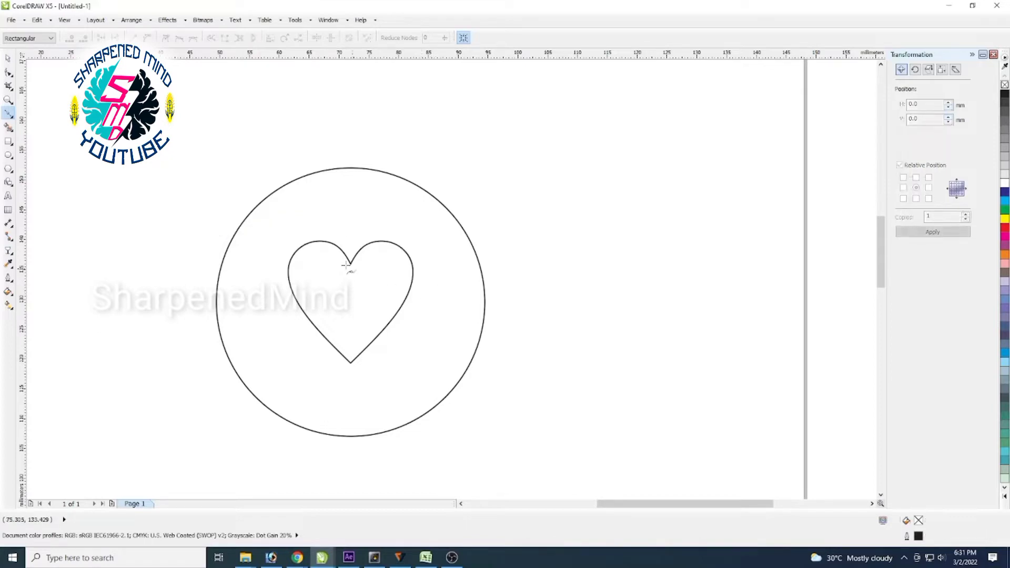
- Draw a curve from the heart's lower right edge up past the circle's top, about 10 mm wide and 24 mm high
left_click(403, 301)
left_click_drag(399, 208, 371, 148)
left_click(354, 158)
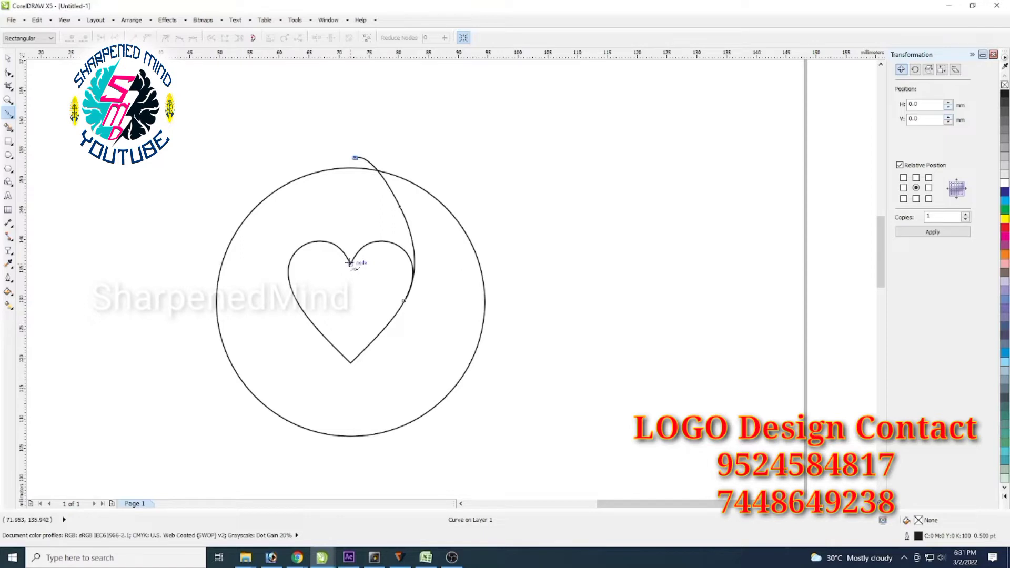
left_click(8, 58)
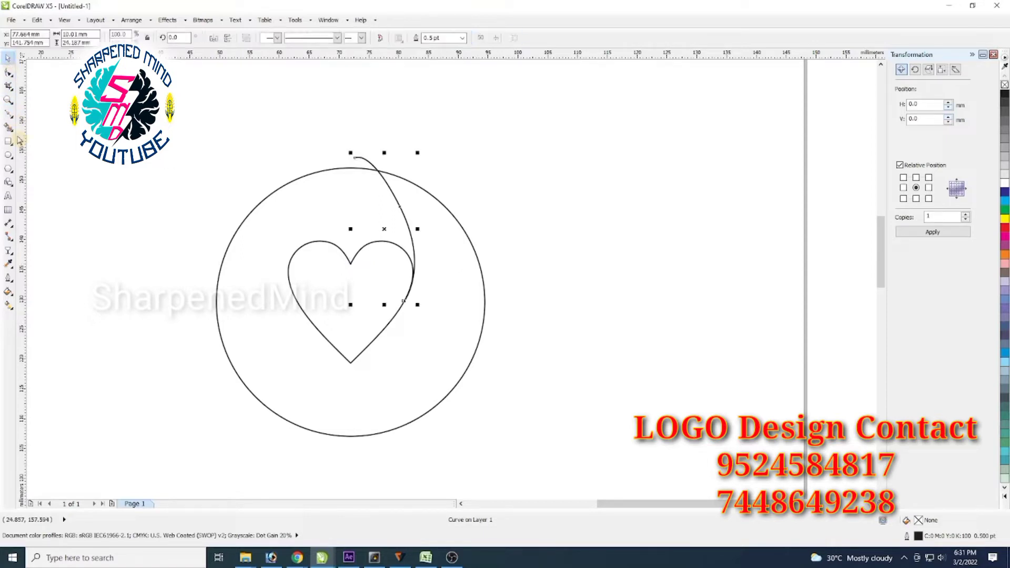
- Draw a curve from the heart's top notch, arching over its left lobe to the circle's upper left edge
left_click(10, 114)
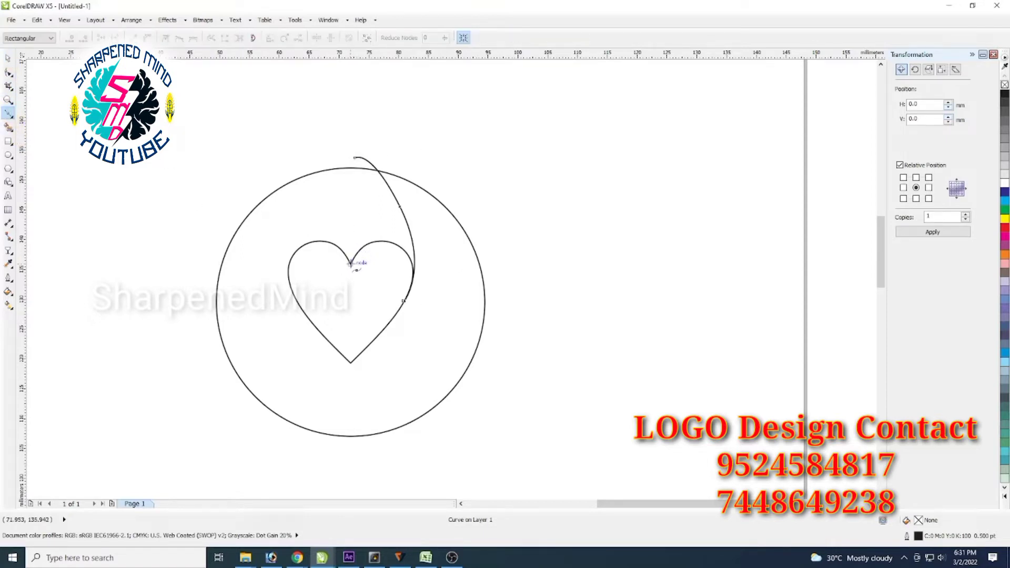
left_click(350, 263)
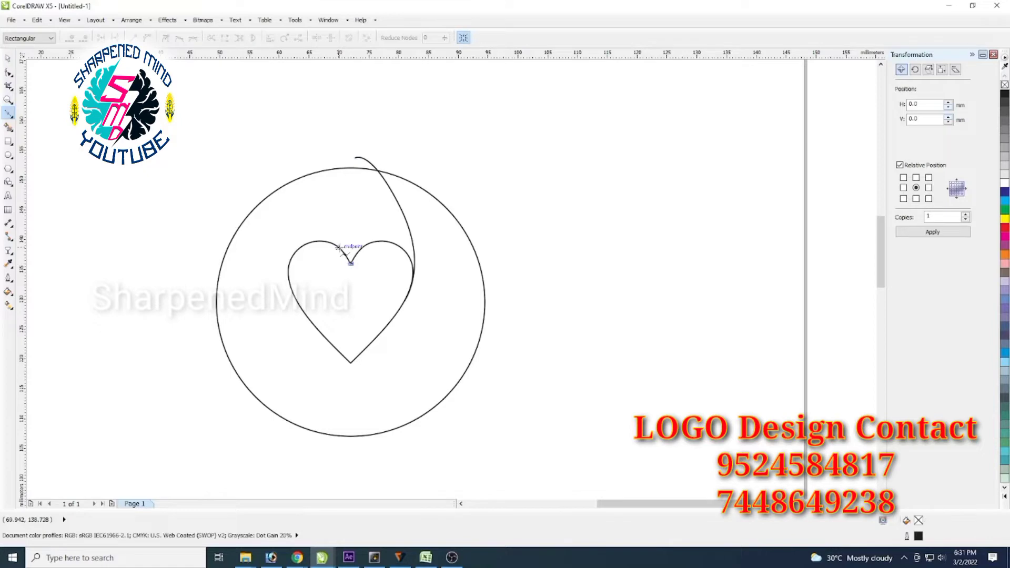
left_click(338, 246)
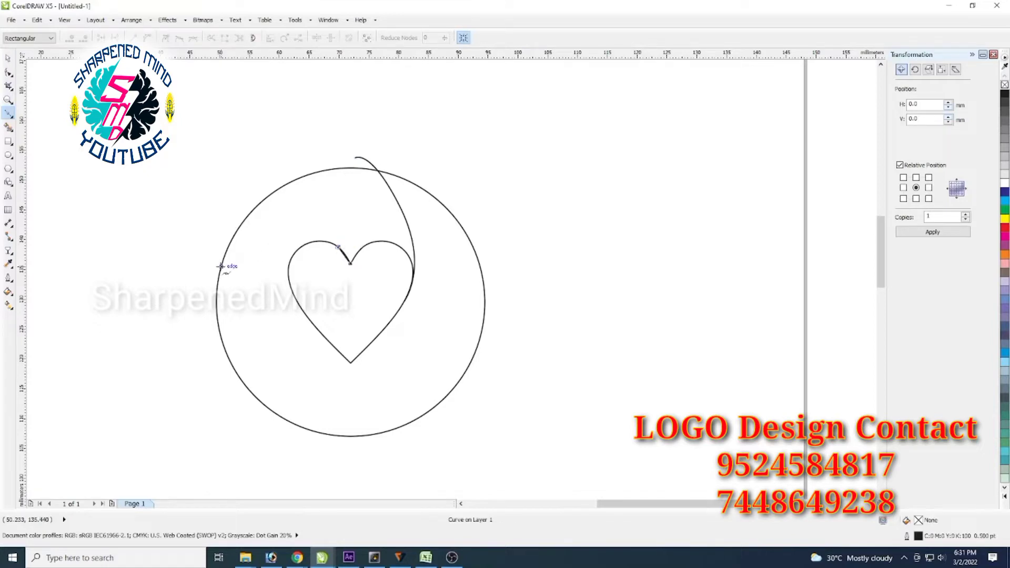
left_click_drag(221, 266, 150, 335)
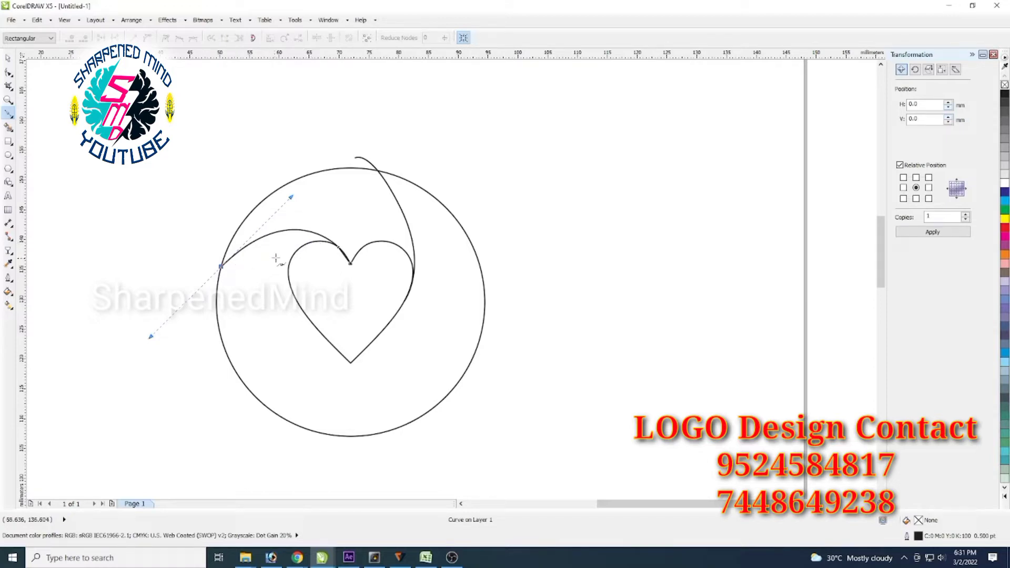
left_click(311, 242)
left_click(8, 58)
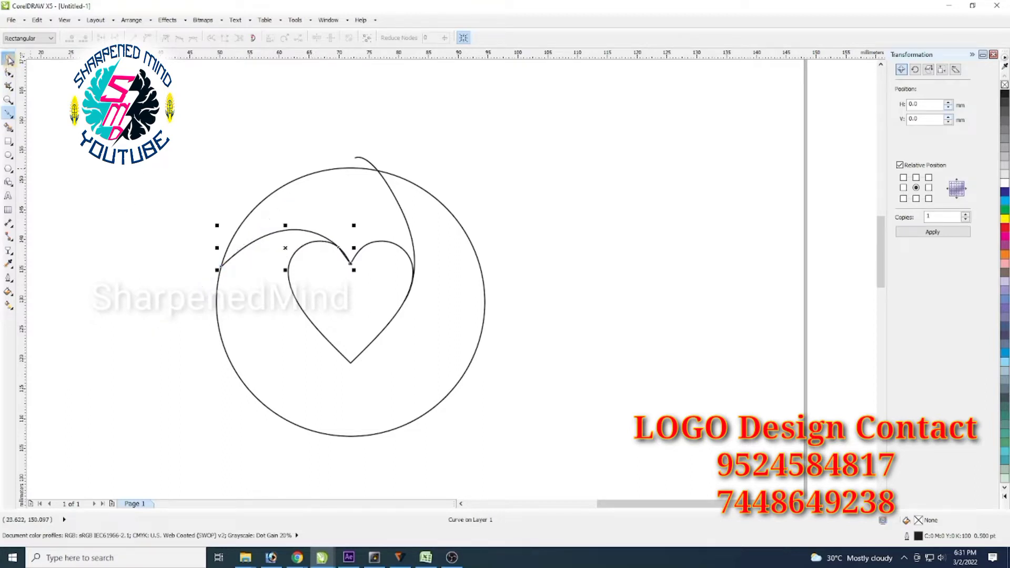
- Draw a curve from the top of the heart's left lobe, down its left side and past the bottom of the circle
left_click(8, 114)
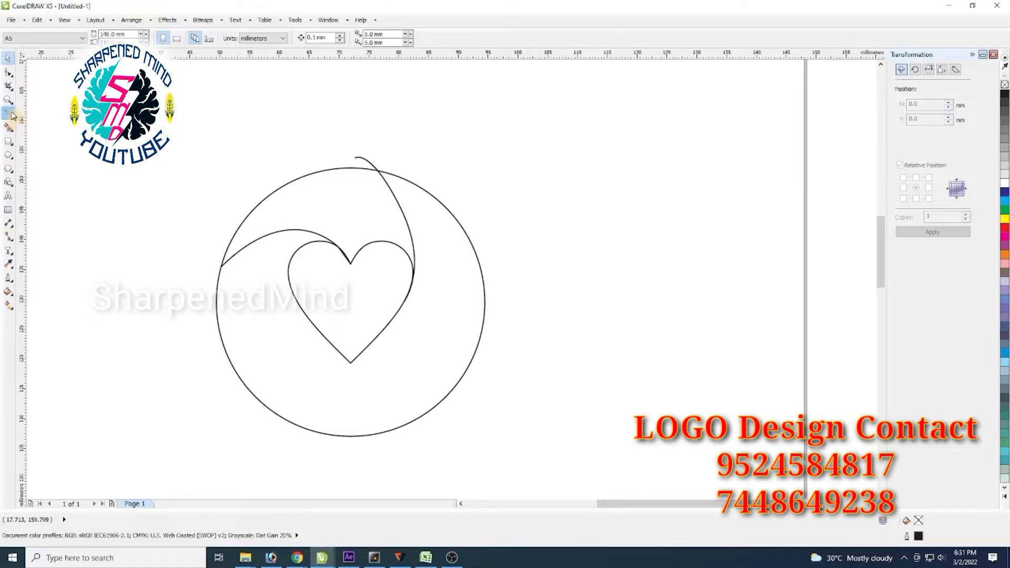
left_click(309, 243)
left_click_drag(289, 308, 301, 371)
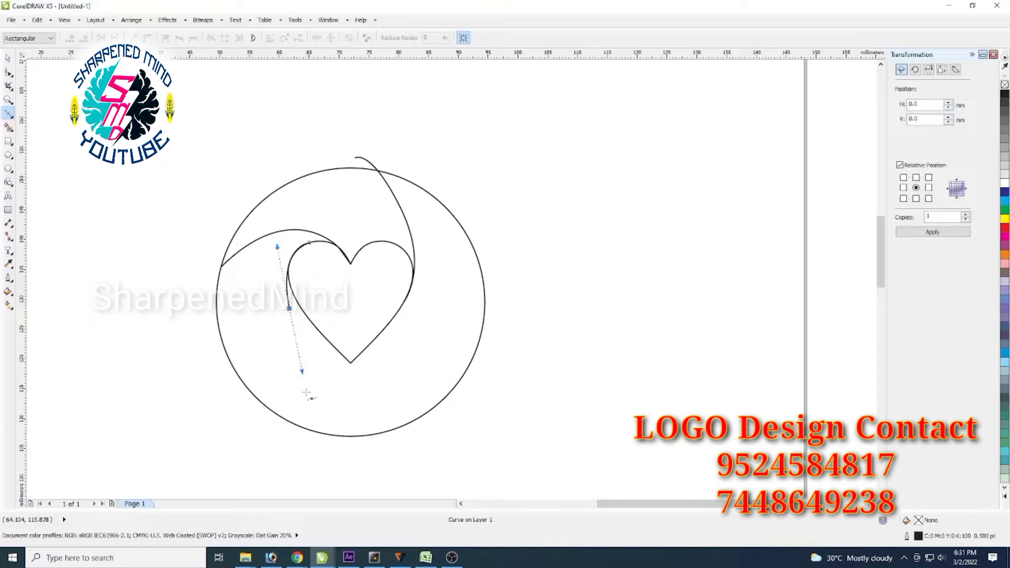
left_click(316, 438)
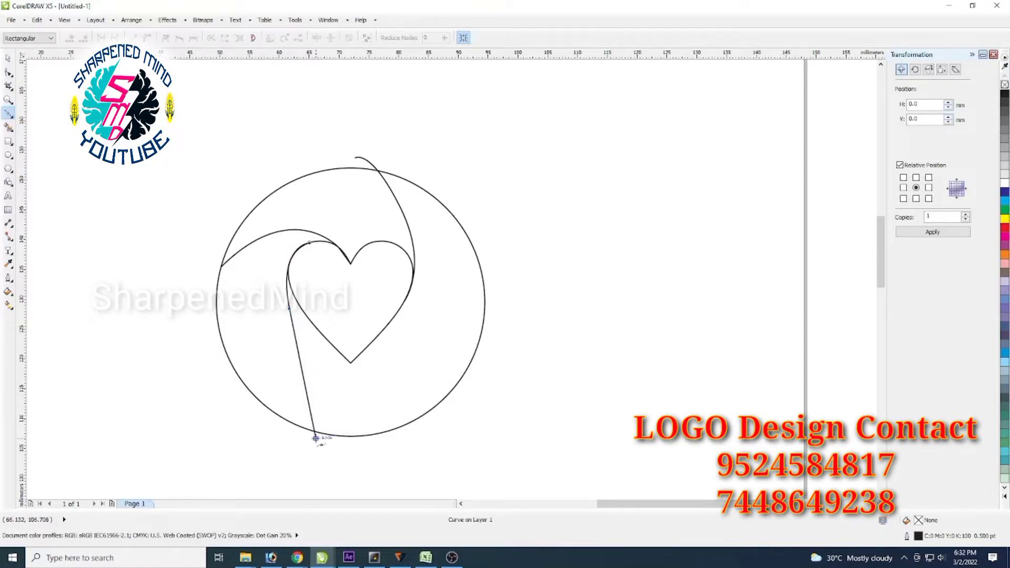
left_click(351, 457)
left_click(8, 58)
- Draw a curve from the heart's lower left edge through its tip to beyond the circle's lower right, about 32 mm wide and 9 mm high
left_click(8, 112)
left_click(328, 341)
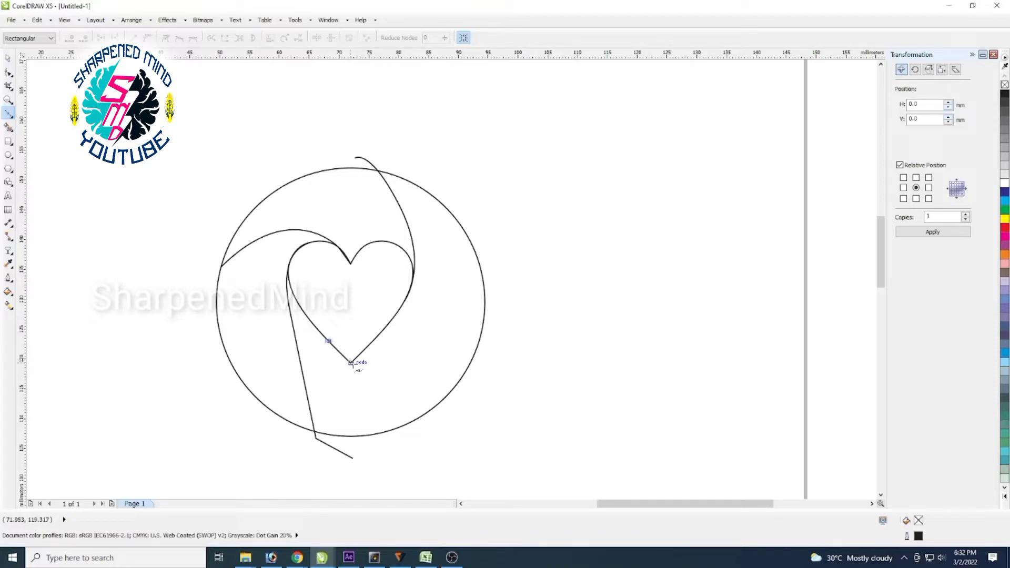
left_click(351, 362)
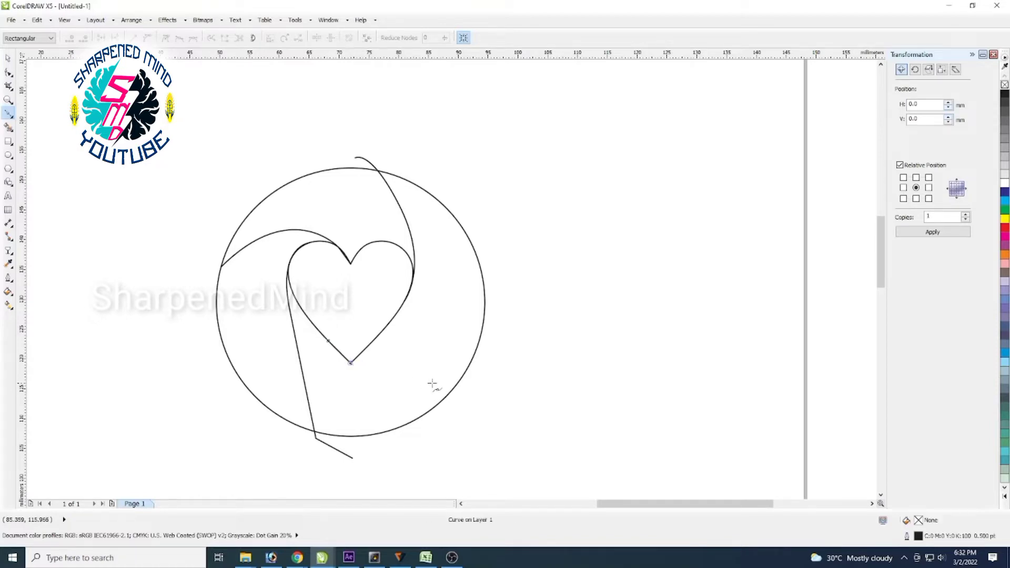
left_click_drag(450, 391, 502, 372)
left_click(518, 365)
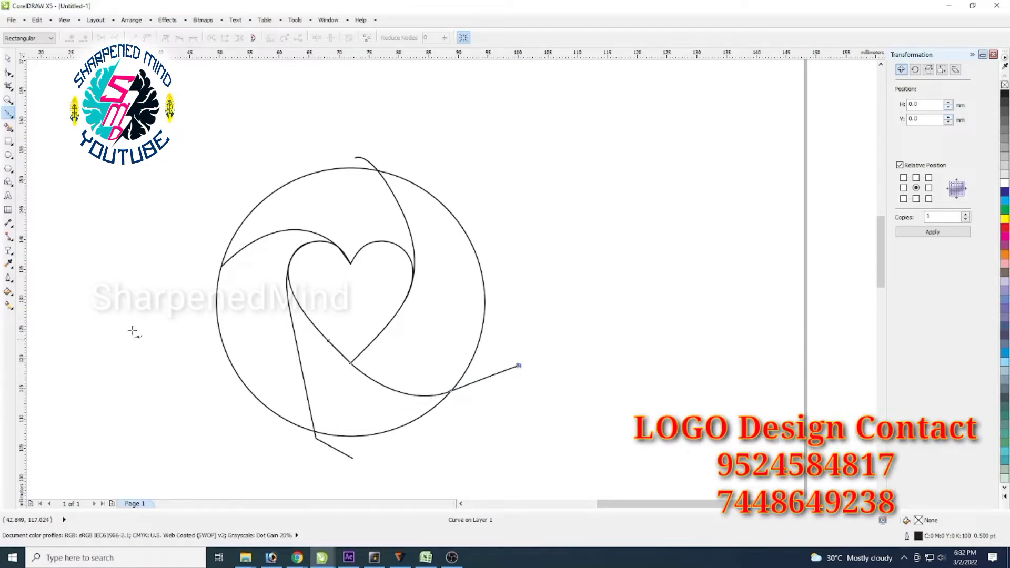
left_click(9, 59)
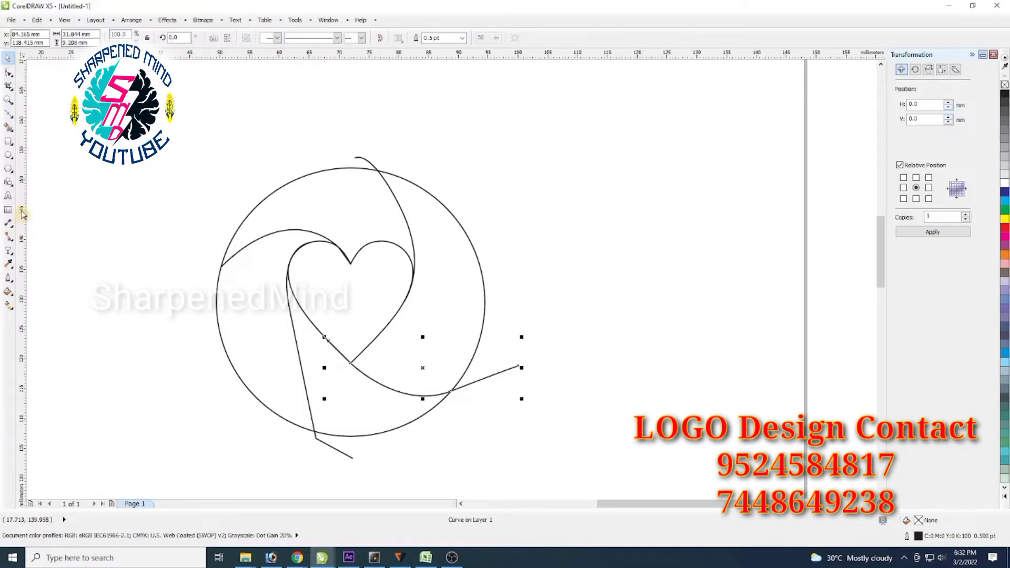
- Draw a curve from the heart's tip up to beyond the circle's upper right edge, about 21 mm wide and 28 mm high
left_click(8, 112)
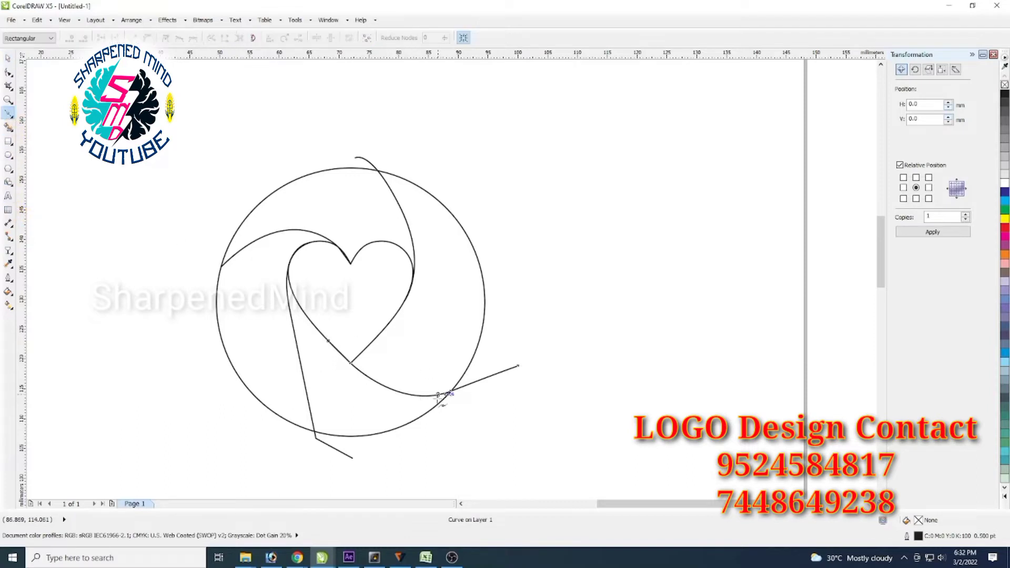
left_click(351, 363)
left_click(432, 327)
left_click_drag(470, 242, 451, 181)
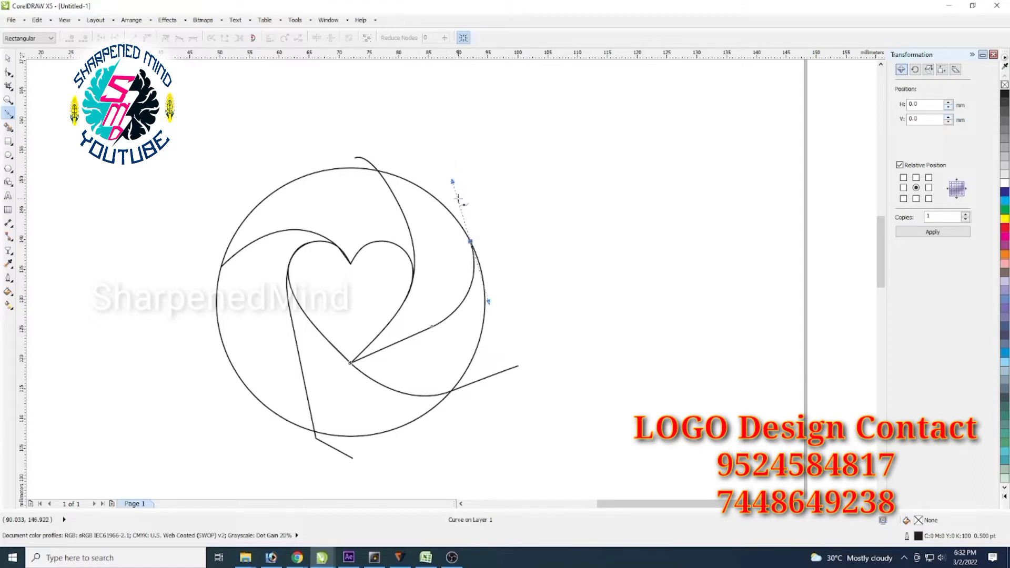
left_click(459, 199)
left_click(8, 58)
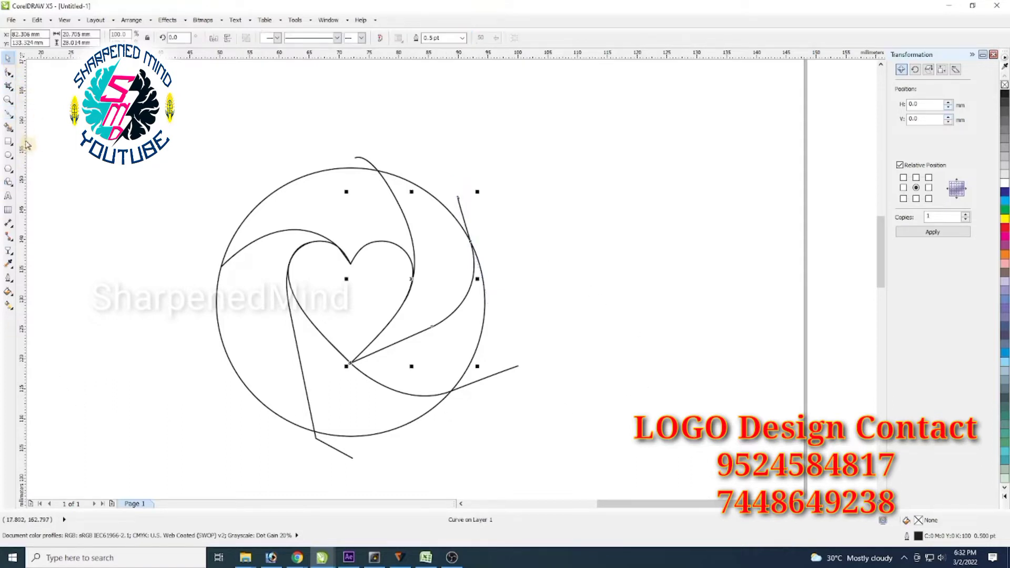
- Fill the five segments between the circle and the heart with orange using Smart Fill, leaving the heart empty
left_click(10, 128)
left_click(339, 215)
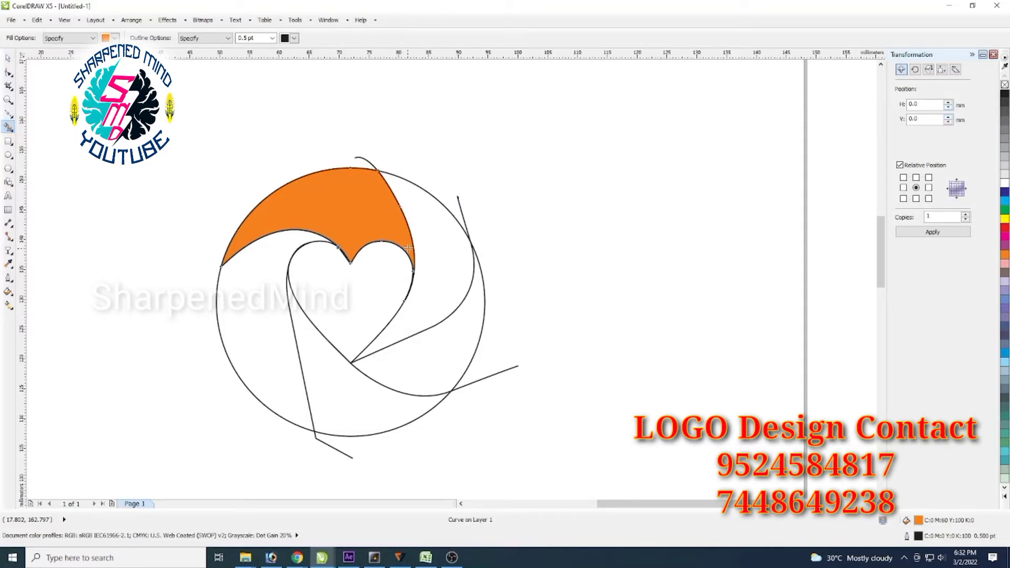
left_click(432, 249)
left_click(450, 346)
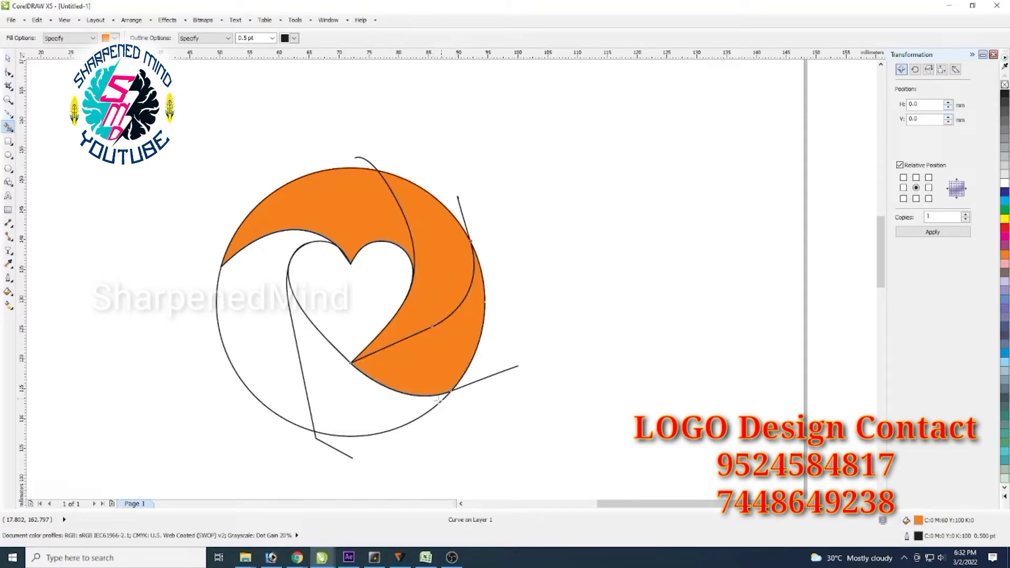
left_click(390, 414)
left_click(266, 360)
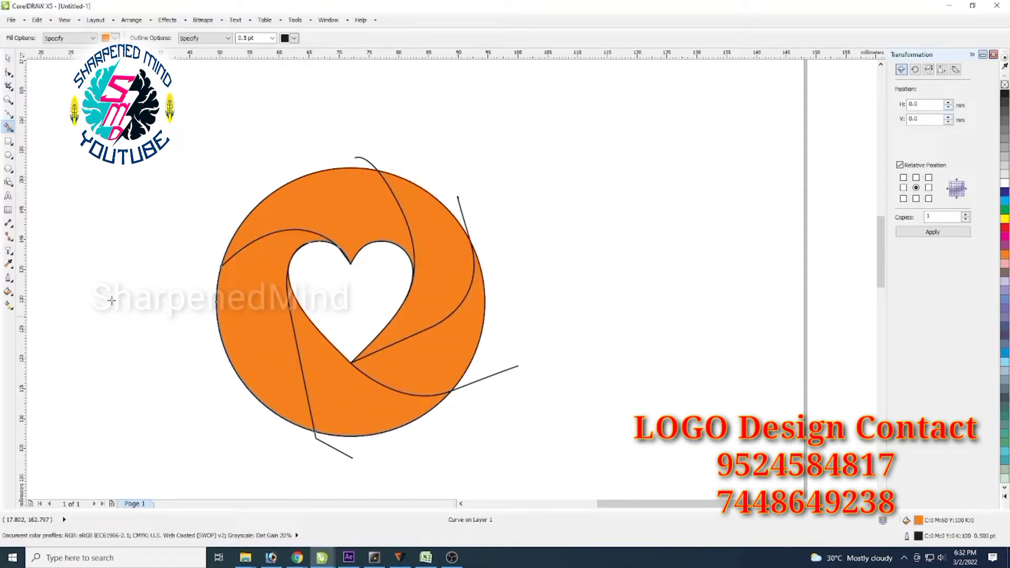
- Move the five orange segments together to the right, clear of the original circle, heart and guide curves
left_click(8, 58)
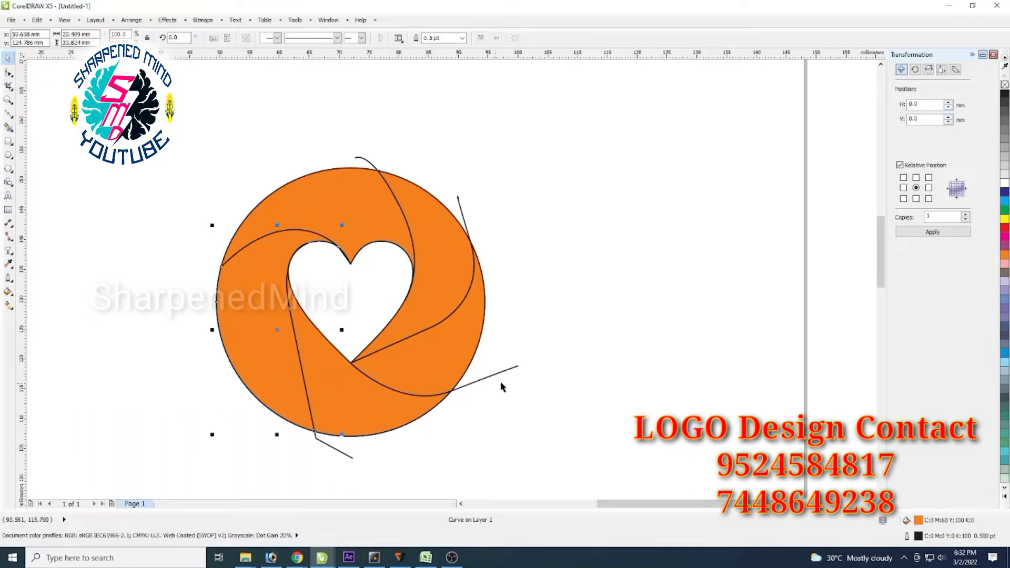
left_click(570, 387)
left_click(269, 359)
left_click(339, 393, "shift")
left_click(422, 377, "shift")
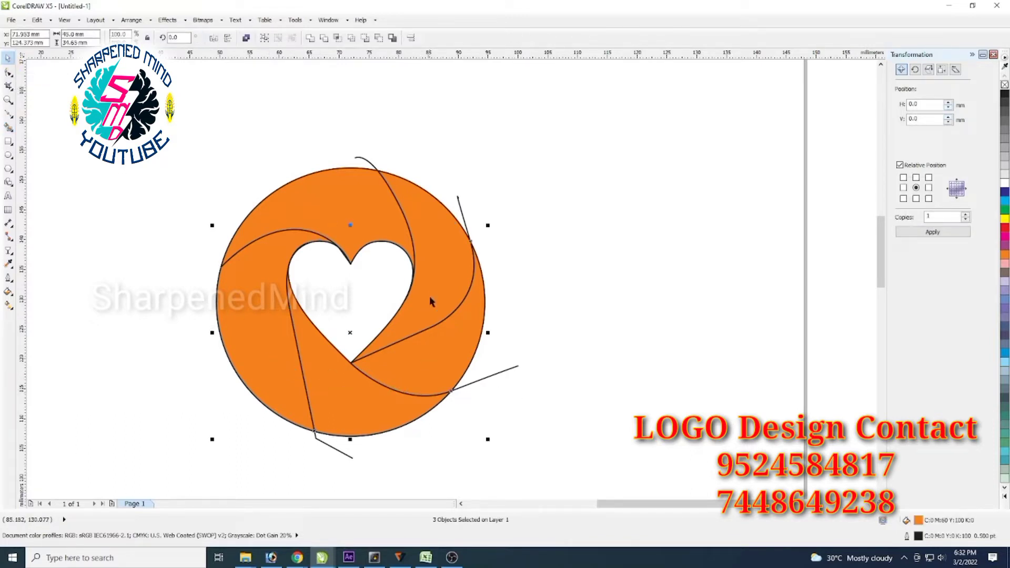
left_click(429, 298, "shift")
left_click(378, 224, "shift")
left_click_drag(266, 272, 594, 291)
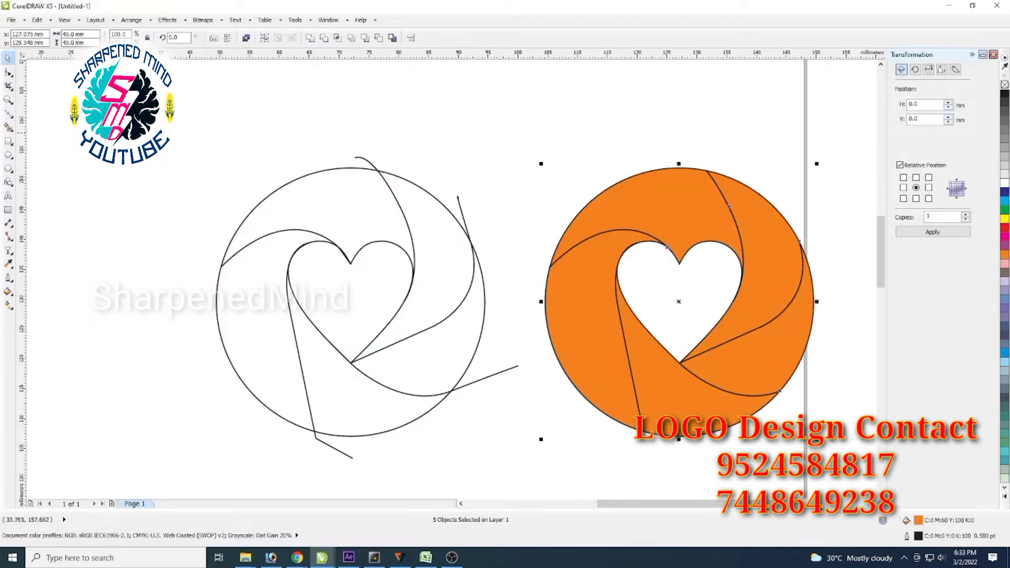
- Delete the original circle, heart and guide curves, and move the five orange segments back into their place
left_click_drag(126, 132, 507, 458)
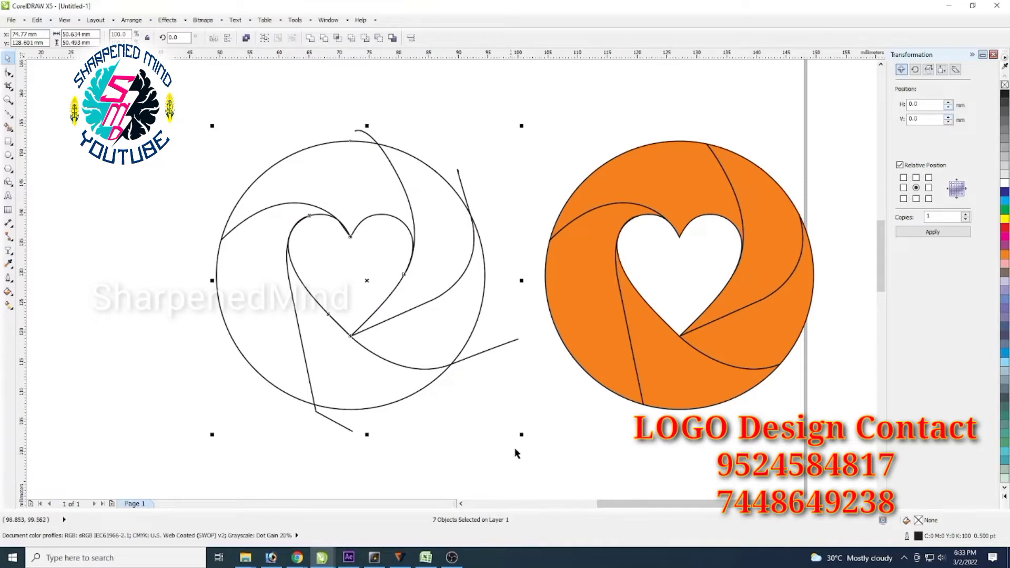
key("Delete")
left_click_drag(855, 130, 485, 452)
left_click_drag(672, 381, 383, 381)
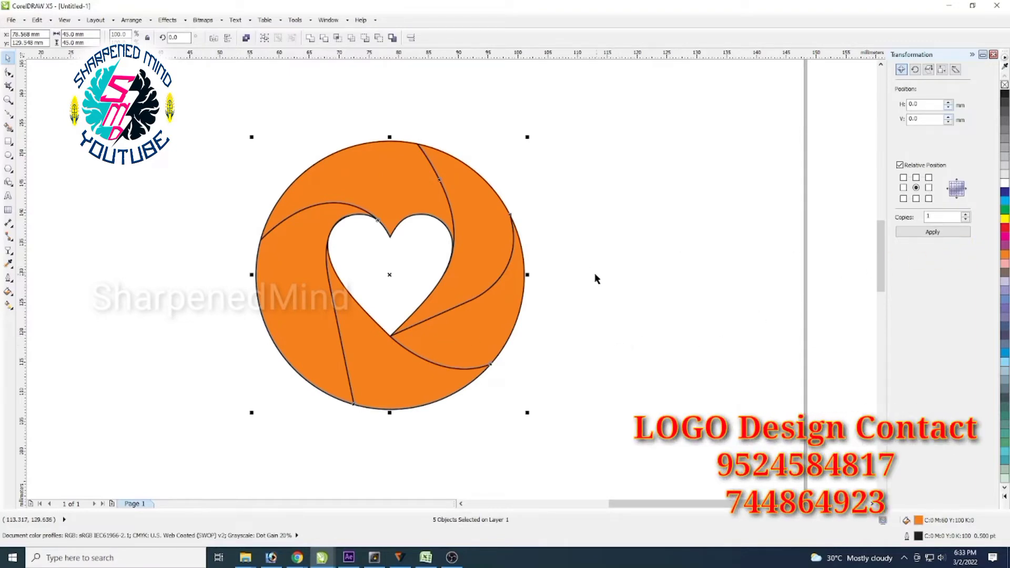
left_click(219, 98)
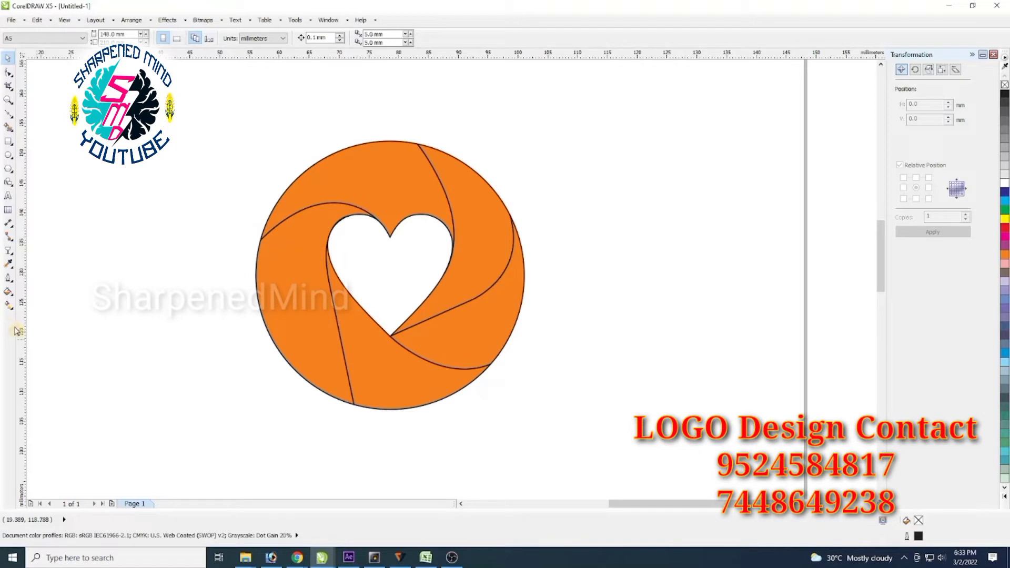
- Give the bottom segment a linear fountain fill from light blue at the heart's left side to dark blue at the circle's lower edge
left_click(9, 304)
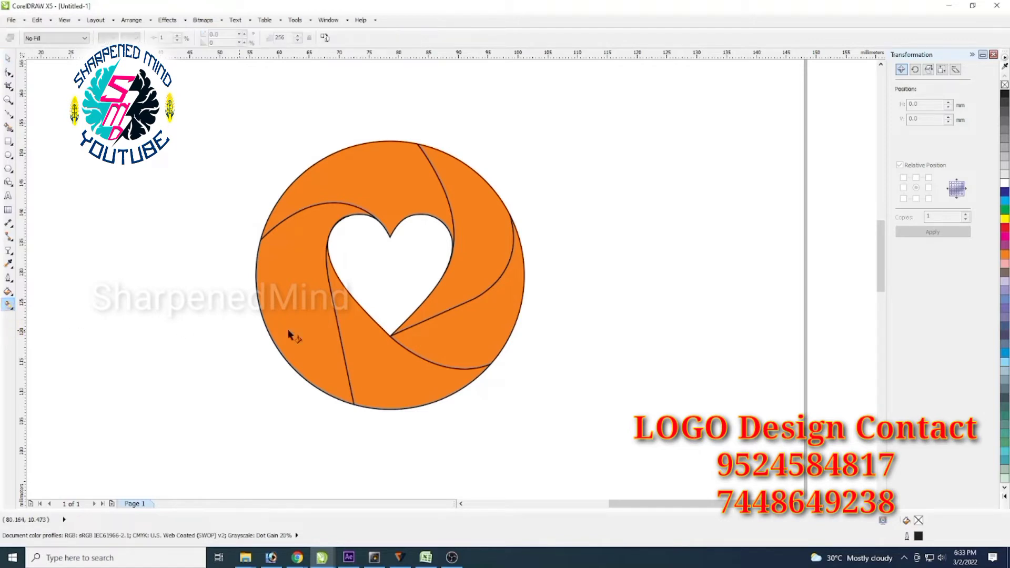
left_click(334, 255)
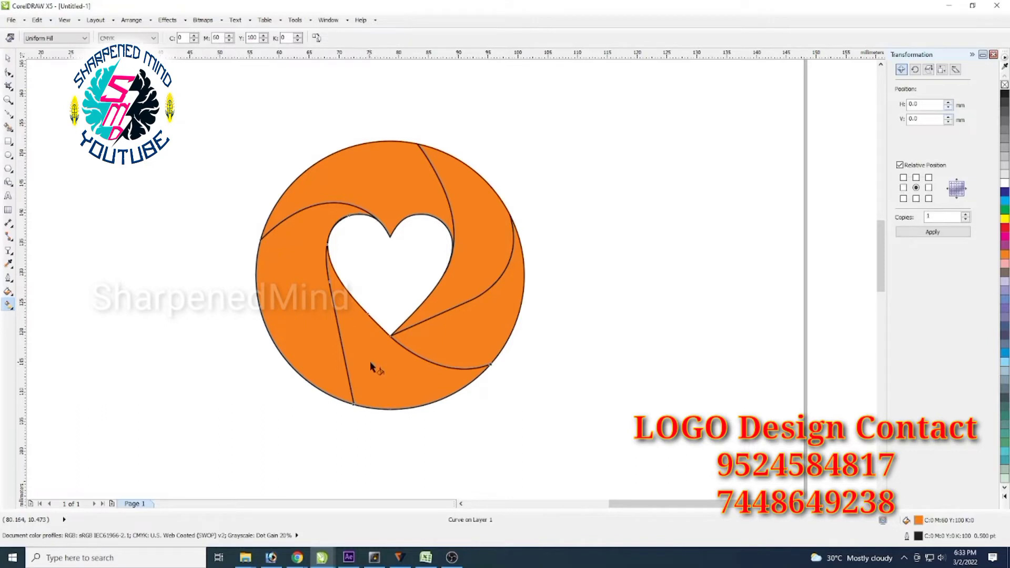
left_click_drag(334, 260, 404, 404)
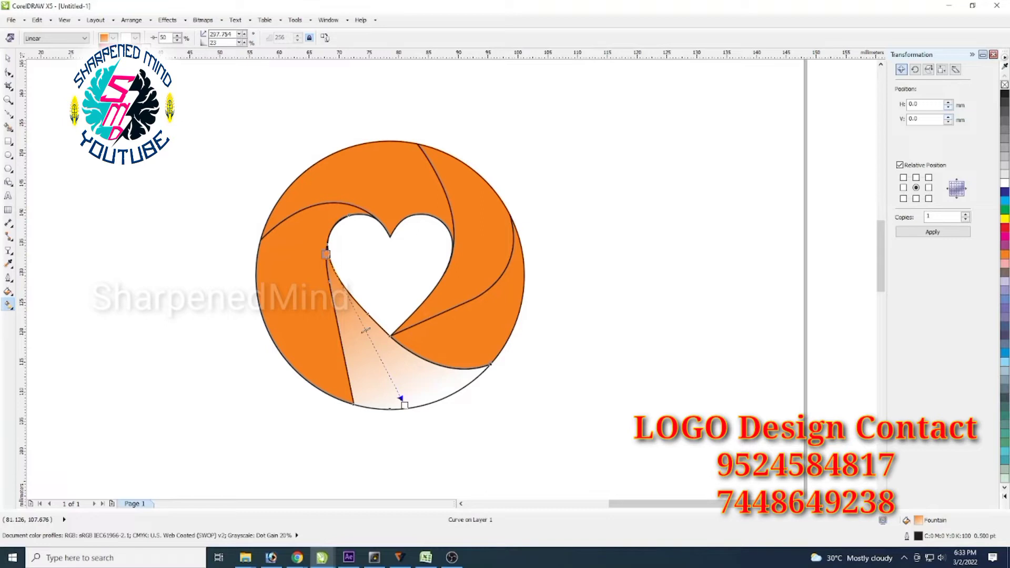
left_click(1004, 353)
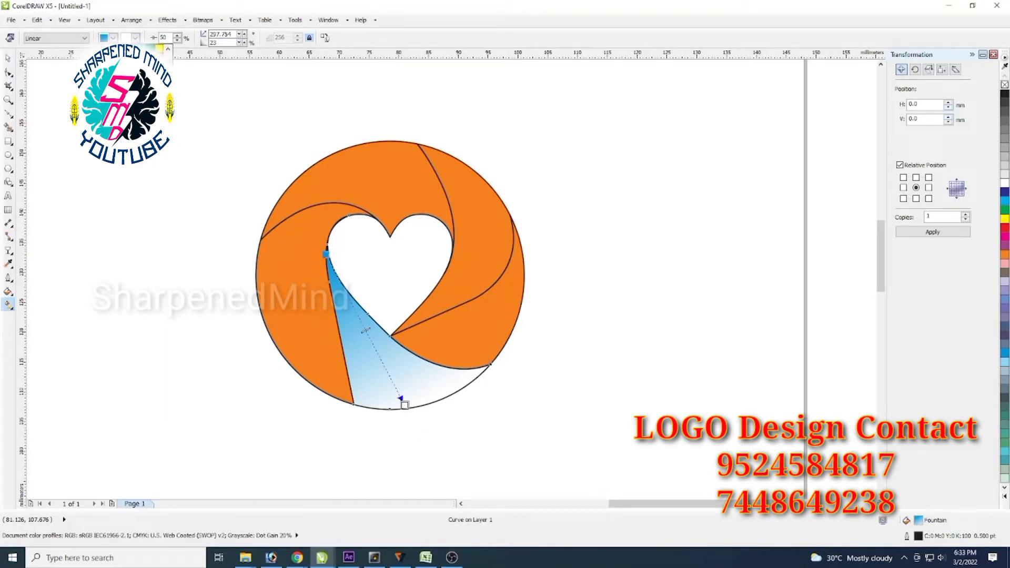
left_click(136, 49)
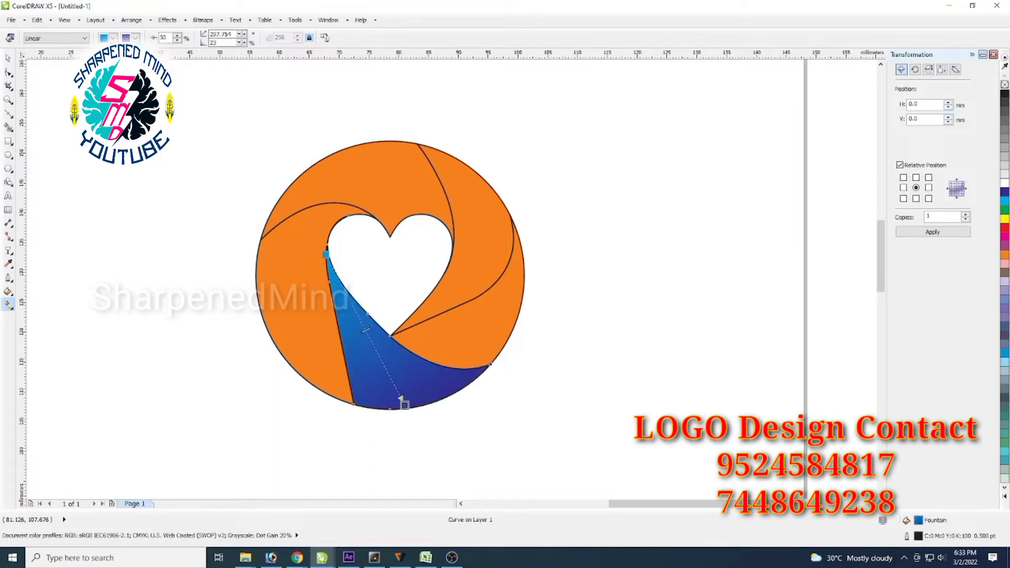
left_click(579, 338)
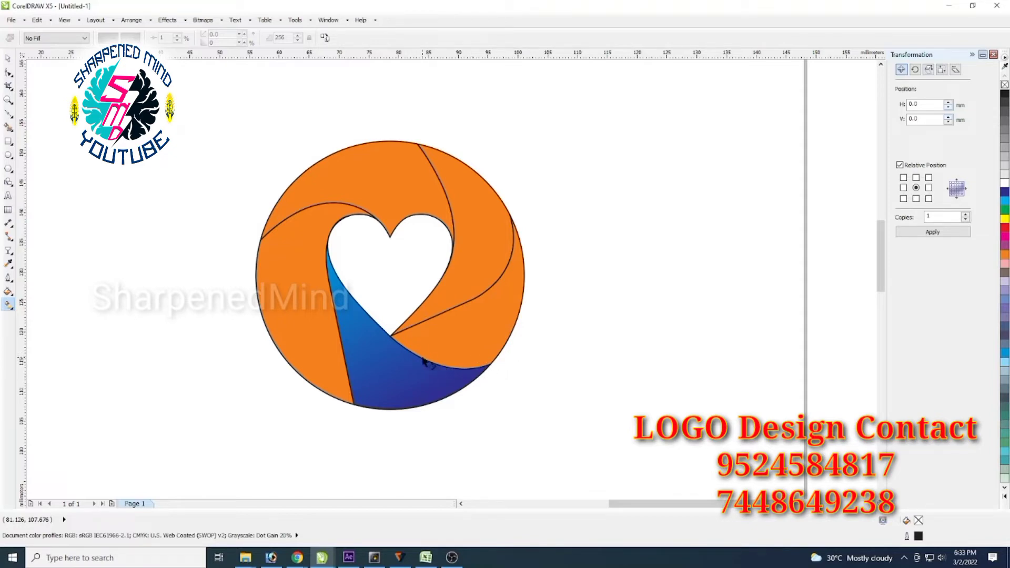
- Copy the bottom segment's blue gradient onto the other four segments with the Attributes Eyedropper
left_click(491, 313)
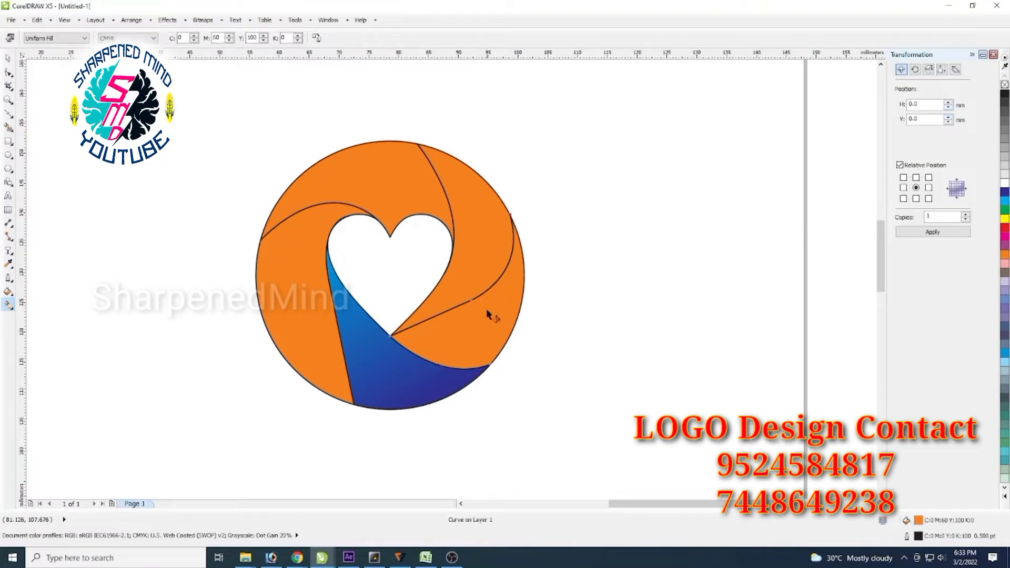
left_click_drag(430, 362, 523, 254)
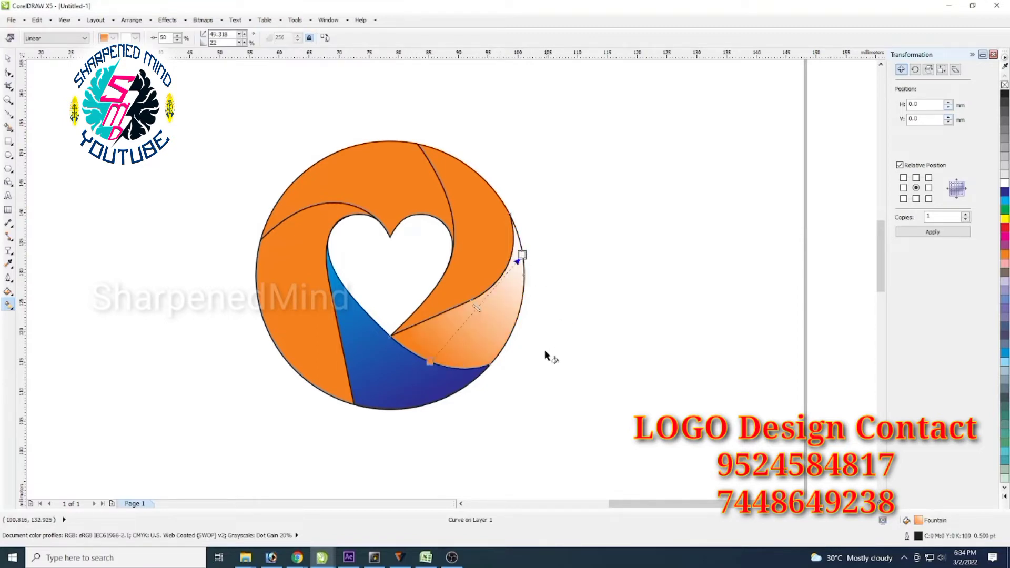
left_click(8, 263)
left_click(416, 381)
left_click(455, 355)
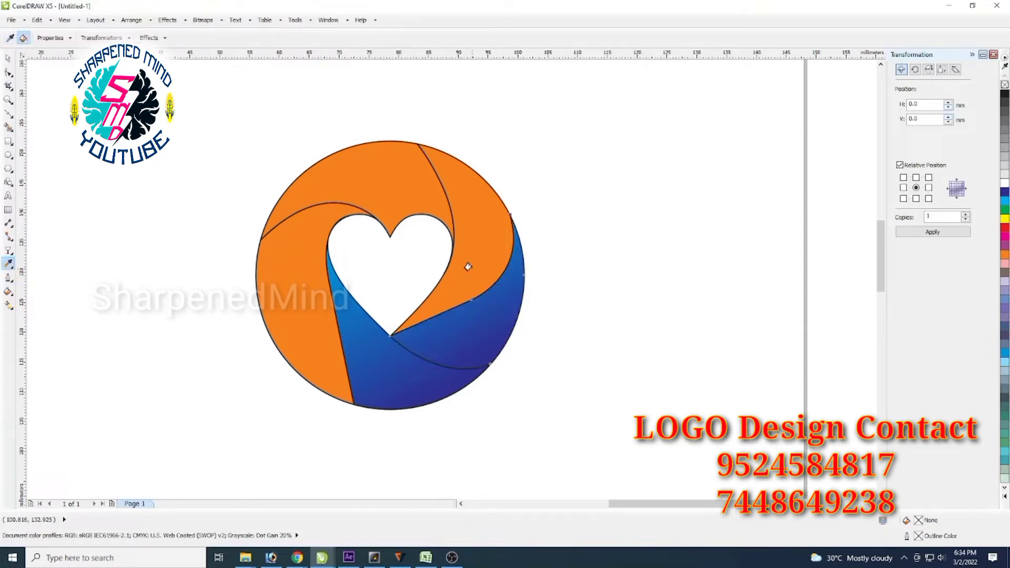
left_click(468, 267)
left_click(419, 203)
left_click(308, 253)
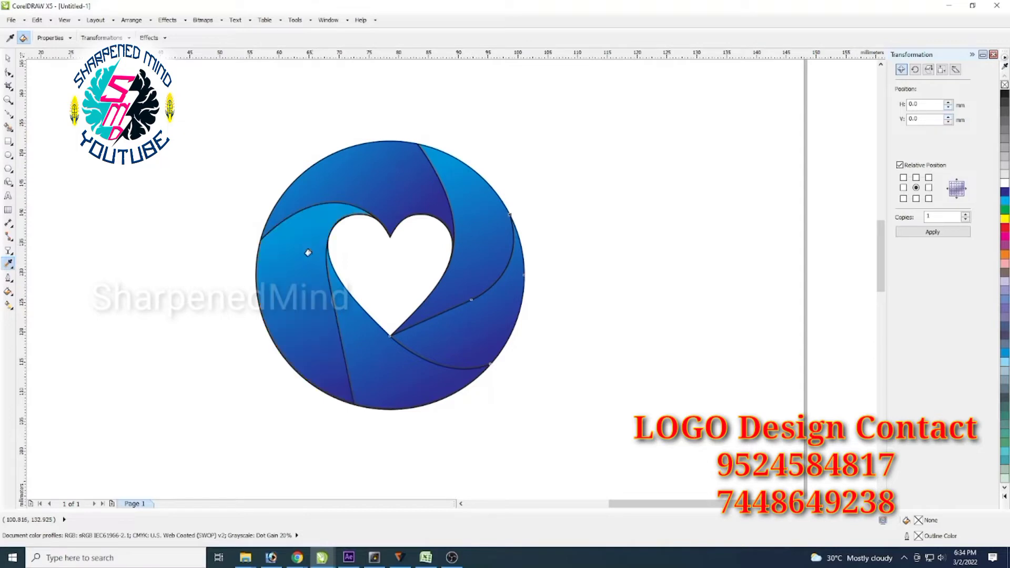
- Redirect the lower-right segment's gradient from light blue near its lower edge to dark blue at its upper tip
left_click(8, 57)
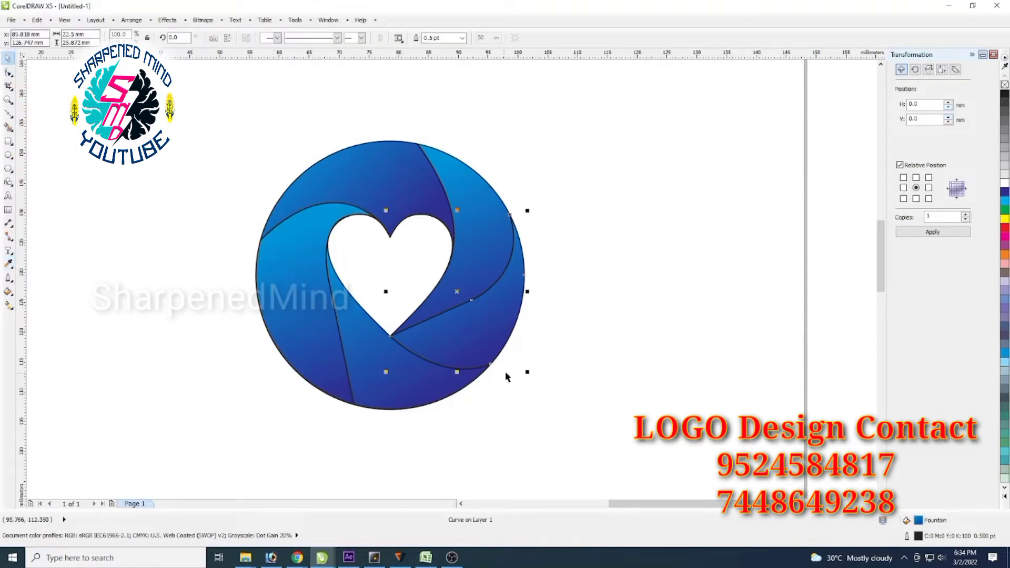
left_click(532, 363)
left_click(475, 359)
left_click(8, 304)
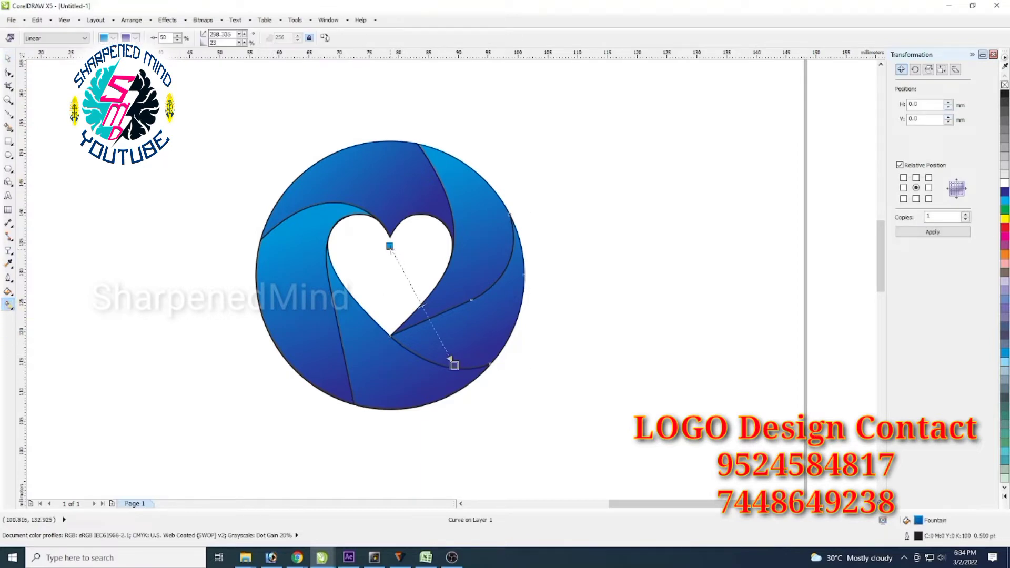
left_click_drag(389, 245, 522, 261)
left_click_drag(436, 362, 466, 355)
mouse_move(523, 262)
left_mouse_down()
mouse_move(516, 278)
mouse_move(519, 268)
left_mouse_up()
- Redirect the upper-right segment's gradient from light blue at its middle to dark blue at its top end
left_click(485, 274)
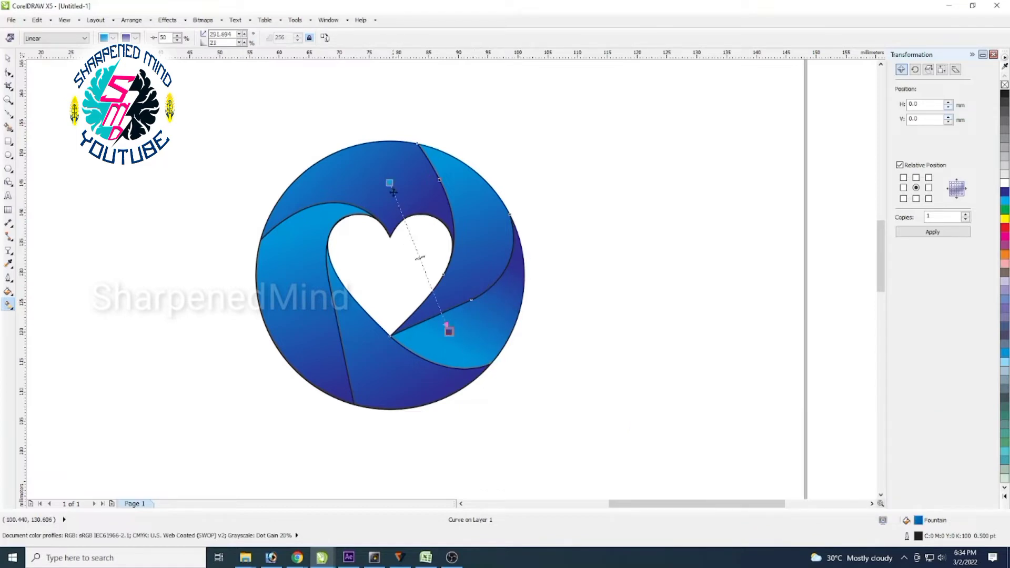
left_click_drag(390, 184, 483, 284)
left_click_drag(450, 330, 454, 175)
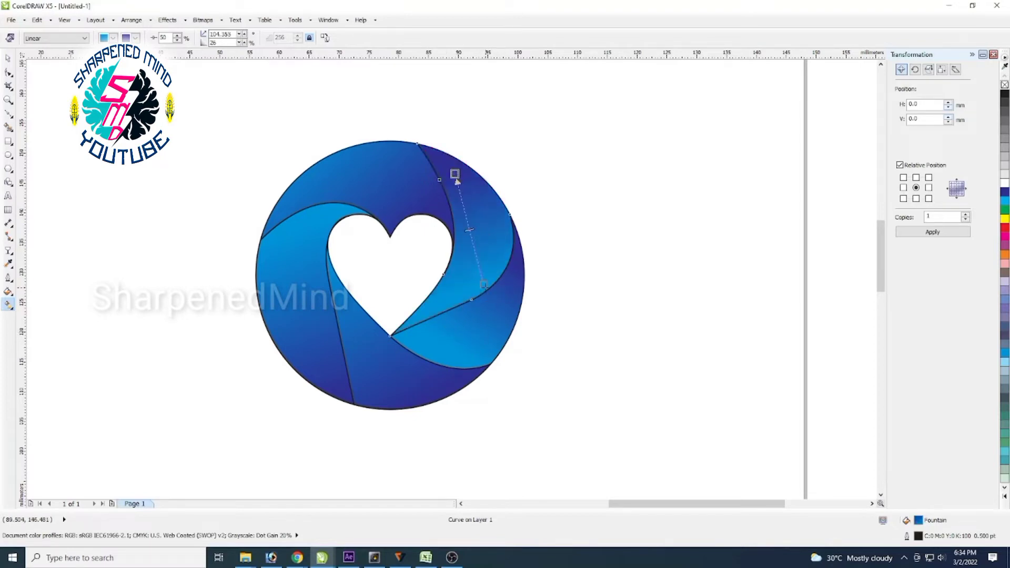
left_click_drag(483, 285, 489, 240)
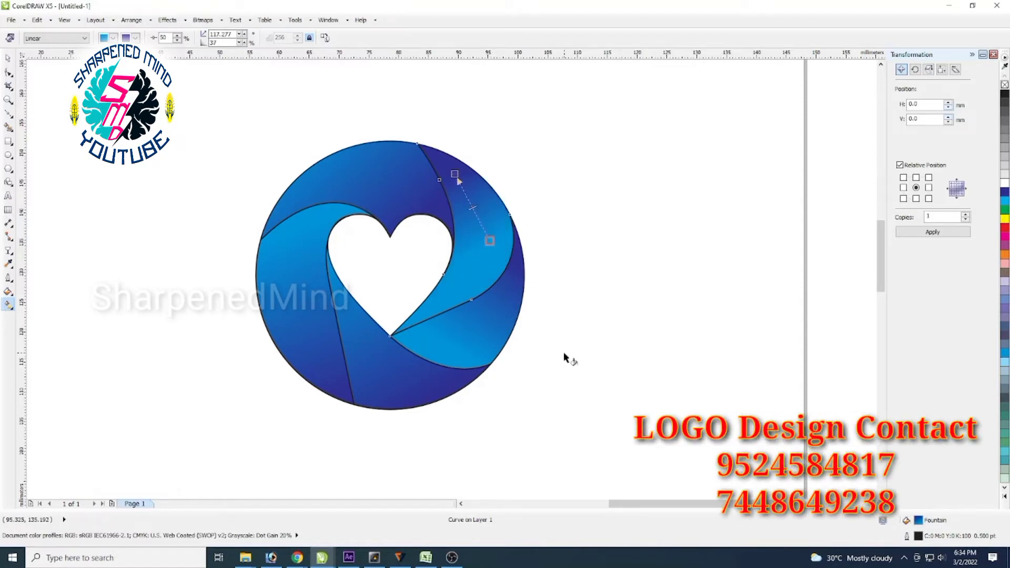
- Redirect the bottom segment's gradient from light blue below the heart's tip to dark blue at its outer right end
left_click_drag(403, 404, 343, 308)
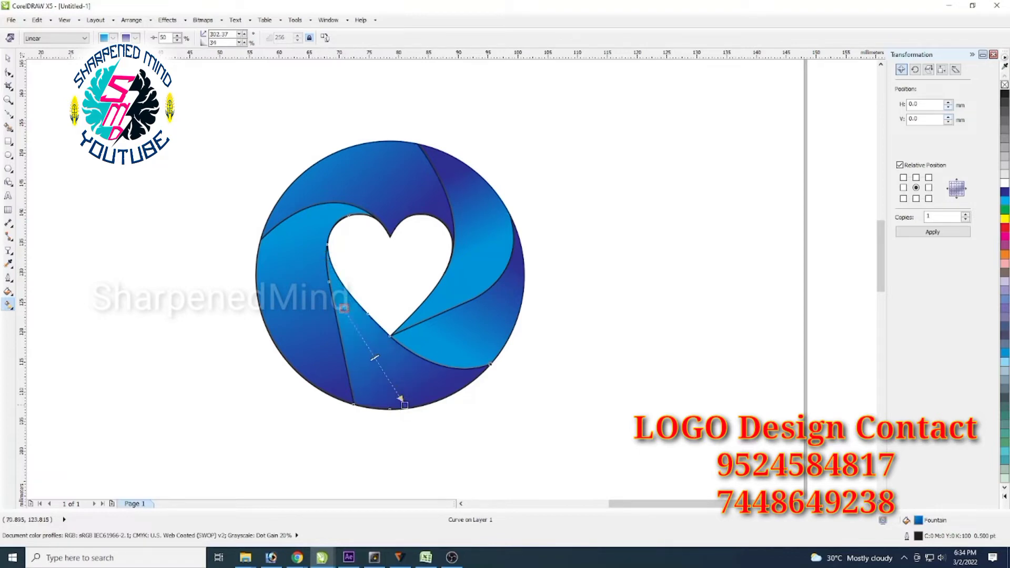
left_click_drag(400, 398, 439, 392)
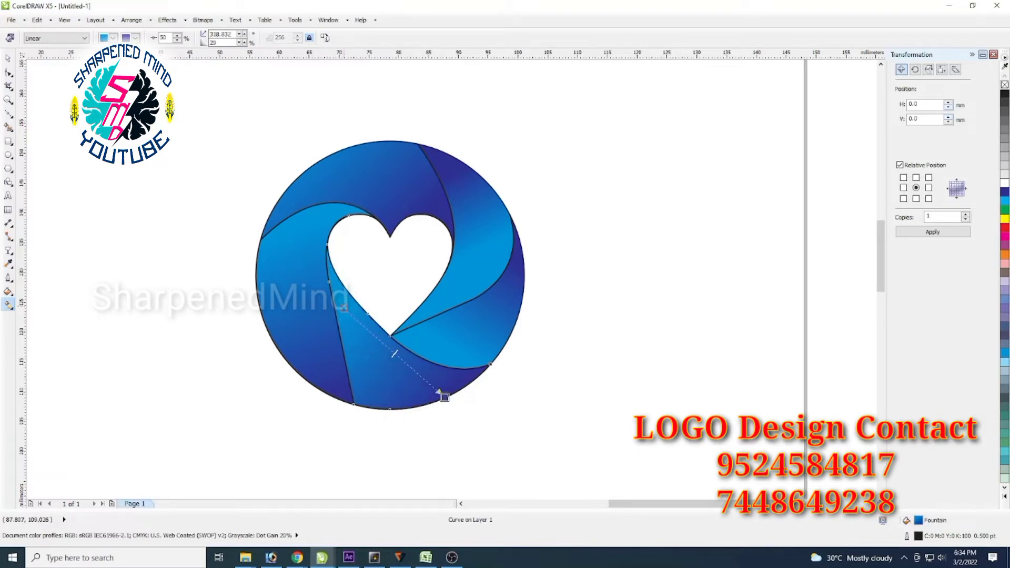
left_click_drag(344, 309, 383, 347)
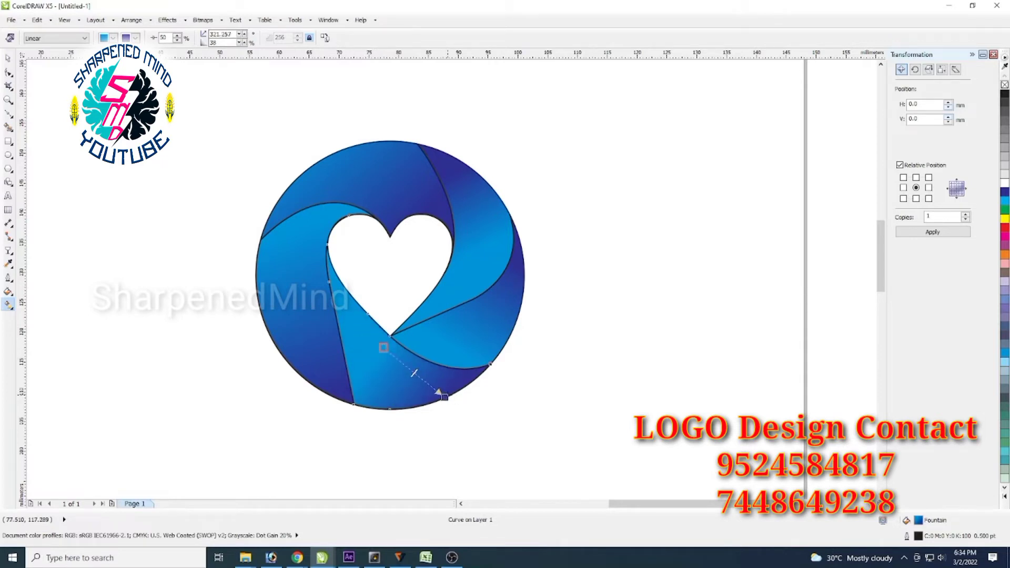
left_click_drag(444, 397, 463, 394)
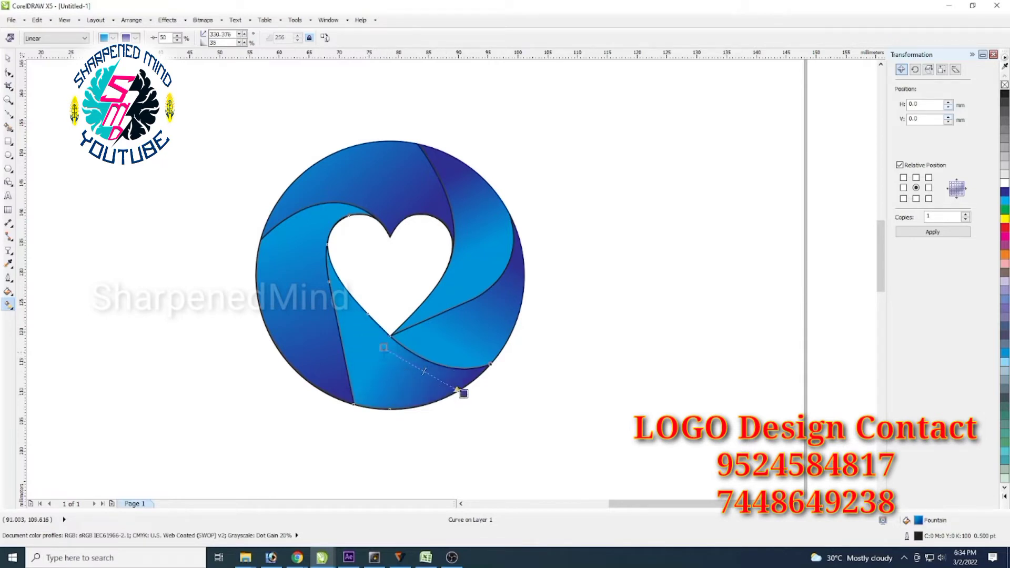
left_click_drag(384, 347, 387, 373)
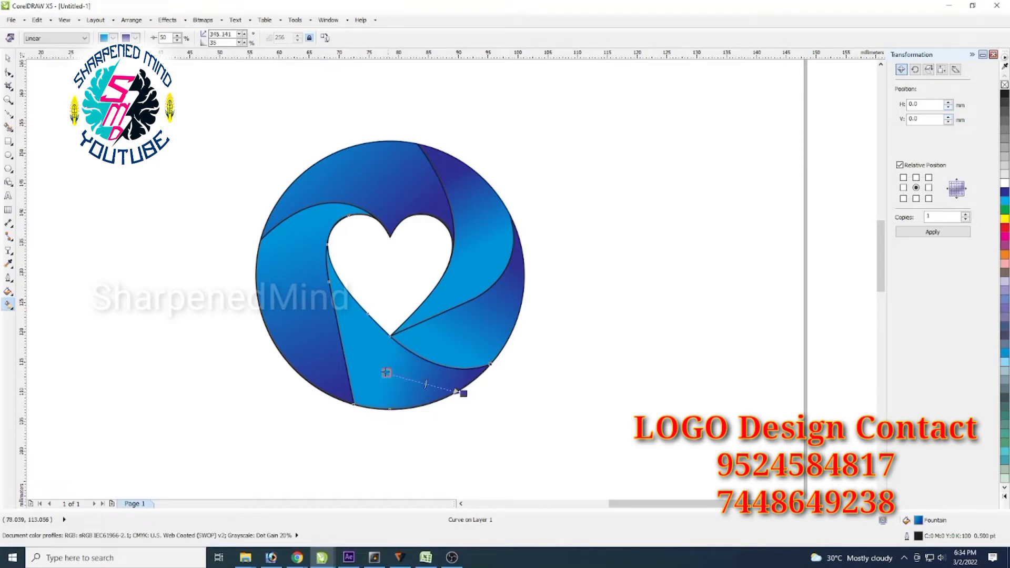
- Shorten the left segment's gradient so light blue covers most of it and dark blue stays at its lower tip
left_click(314, 347)
left_click_drag(255, 243, 294, 254)
left_click_drag(313, 399, 340, 392)
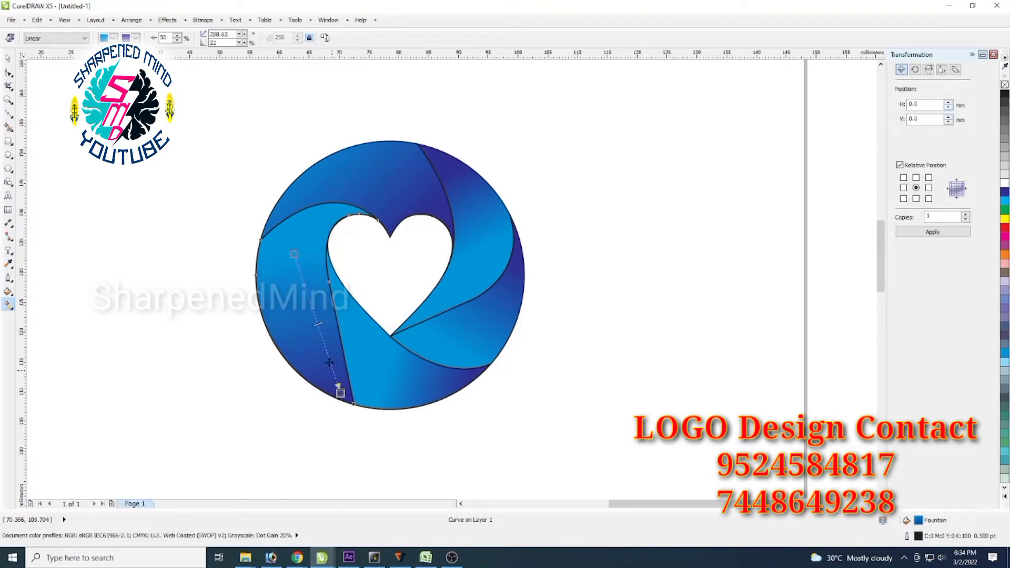
left_click_drag(294, 254, 327, 350)
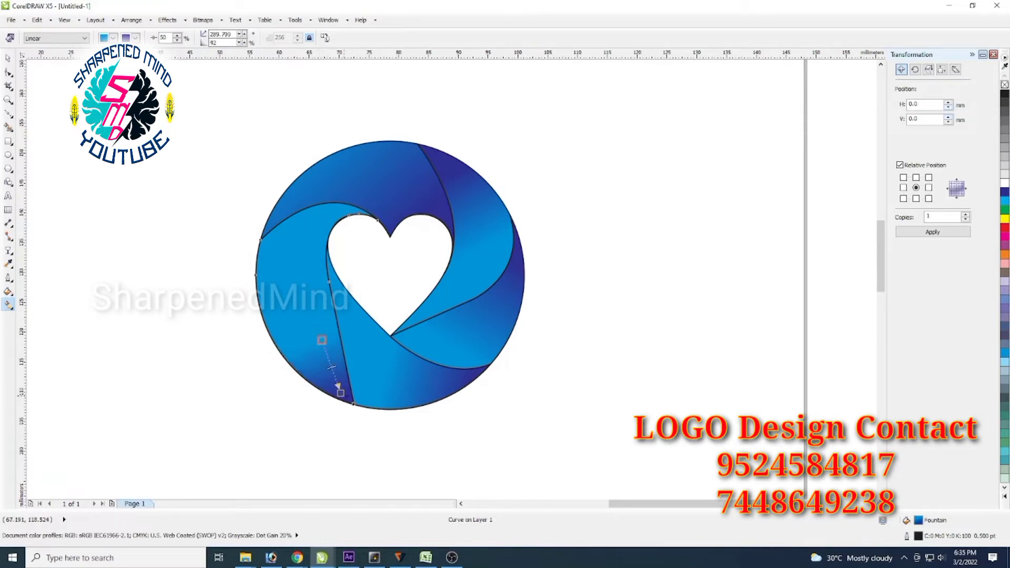
mouse_move(340, 393)
left_mouse_down()
mouse_move(339, 415)
mouse_move(337, 382)
left_mouse_up()
left_click(320, 425)
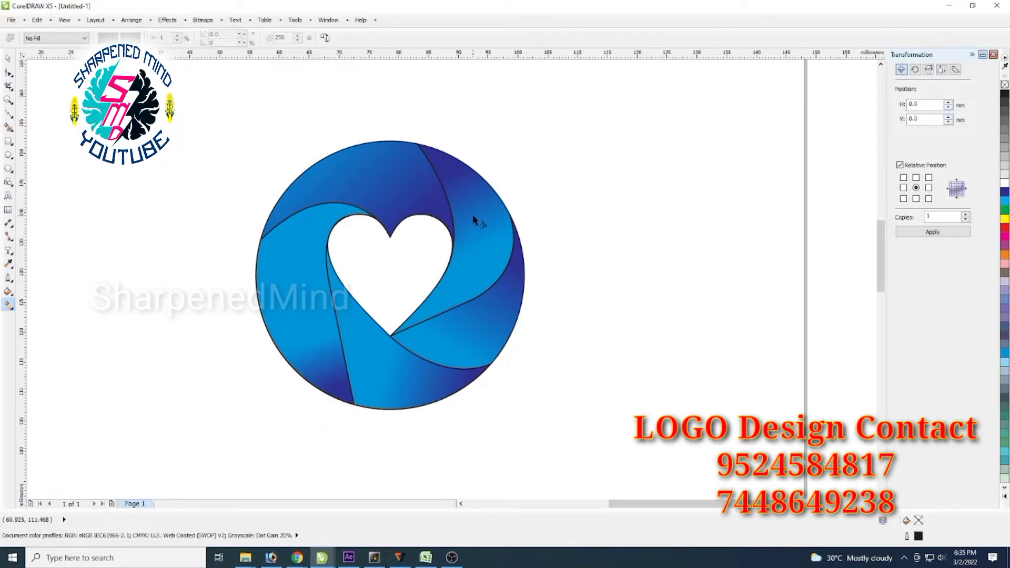
- Redirect the top segment's gradient from light blue above the heart's notch to dark blue at its outer left end
left_click(437, 208)
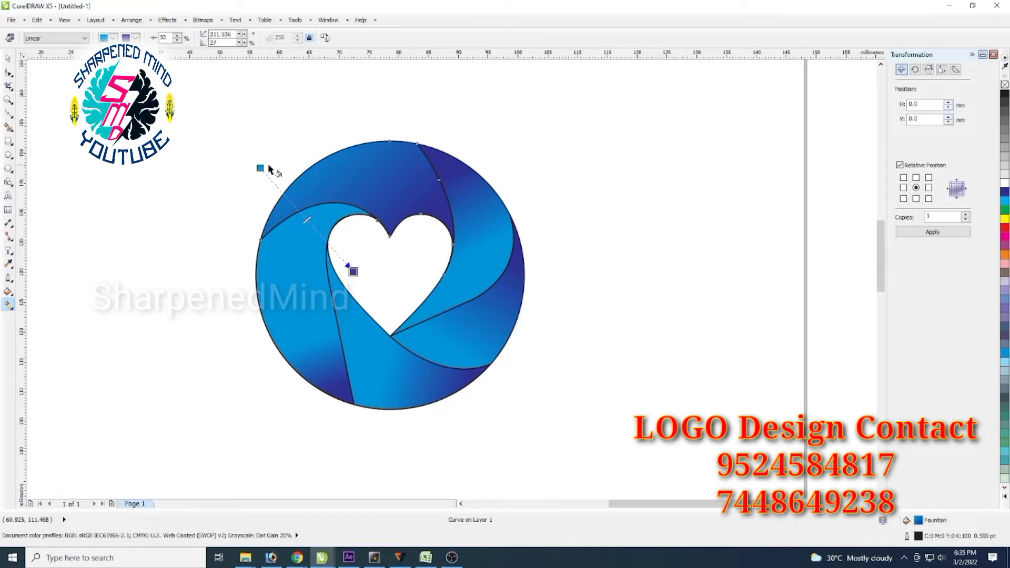
left_click_drag(260, 167, 435, 193)
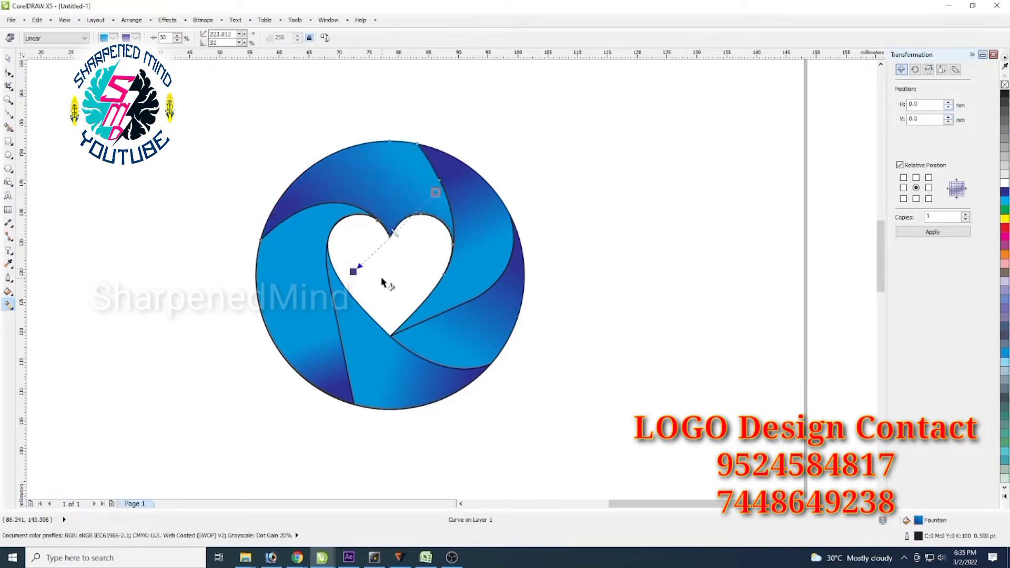
left_click_drag(354, 271, 317, 237)
left_click_drag(436, 192, 395, 181)
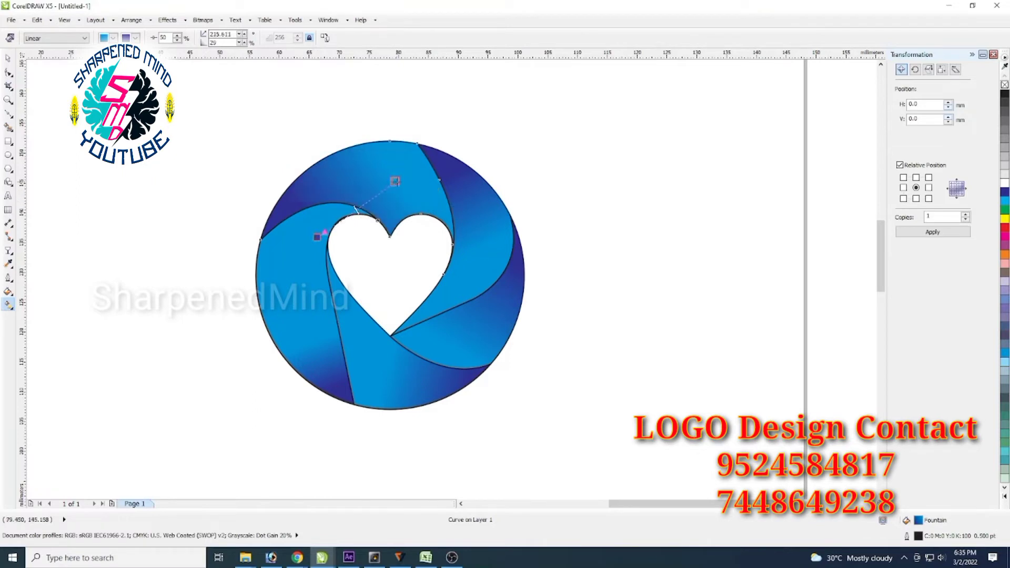
- Angle the left segment's gradient diagonally from light blue at its middle to dark blue across its lower end
left_click(334, 378)
left_click_drag(337, 382, 369, 367)
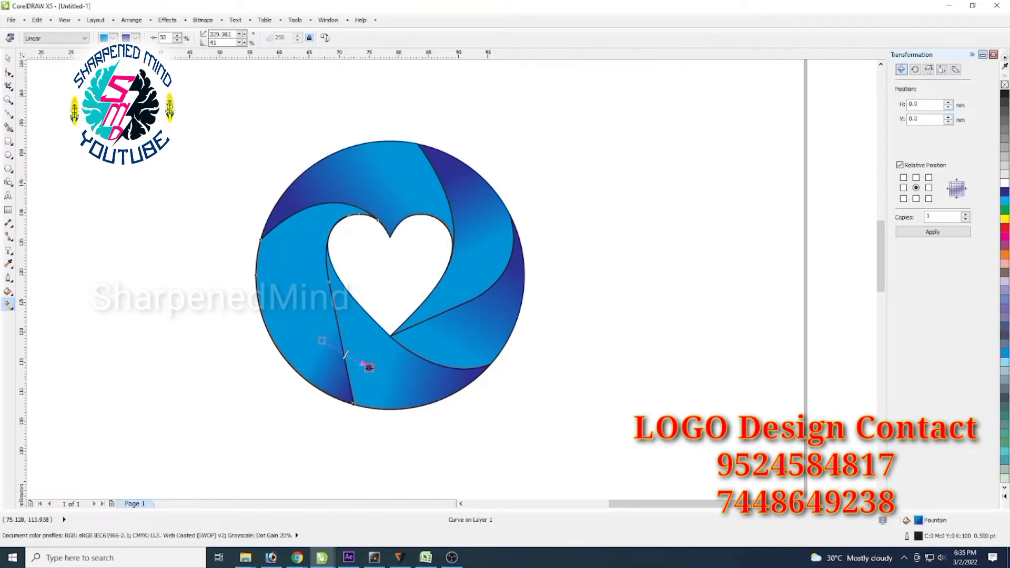
left_click_drag(322, 340, 298, 289)
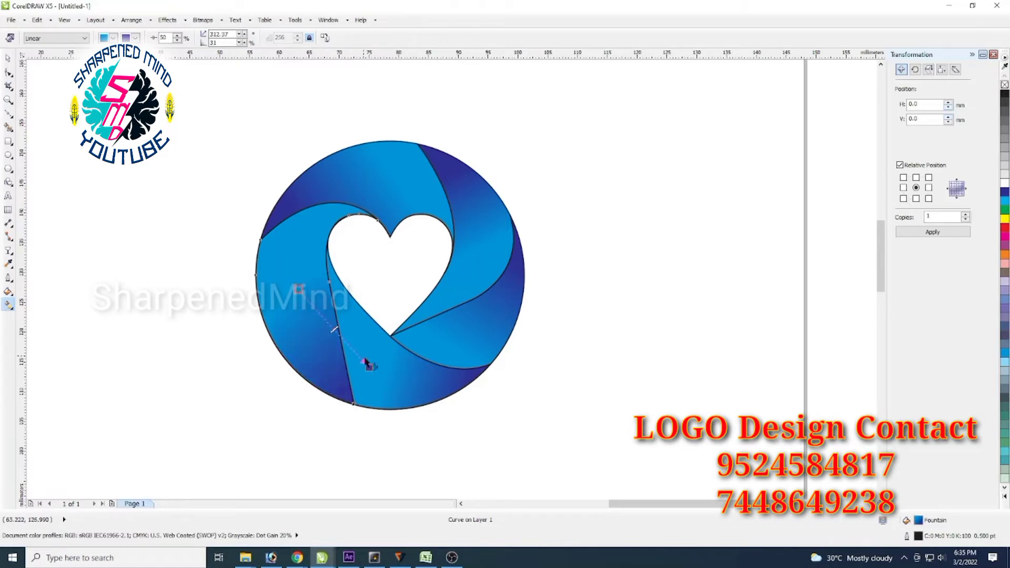
left_click(350, 342)
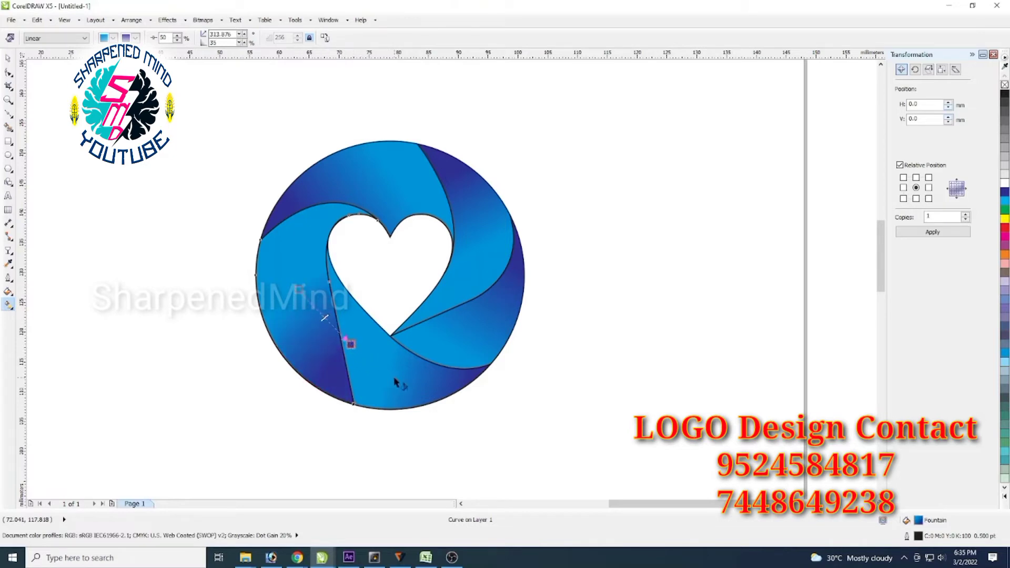
- Flatten the bottom segment's gradient to run almost horizontally from light blue near its left edge to dark blue at its right end
left_click_drag(458, 393, 459, 357)
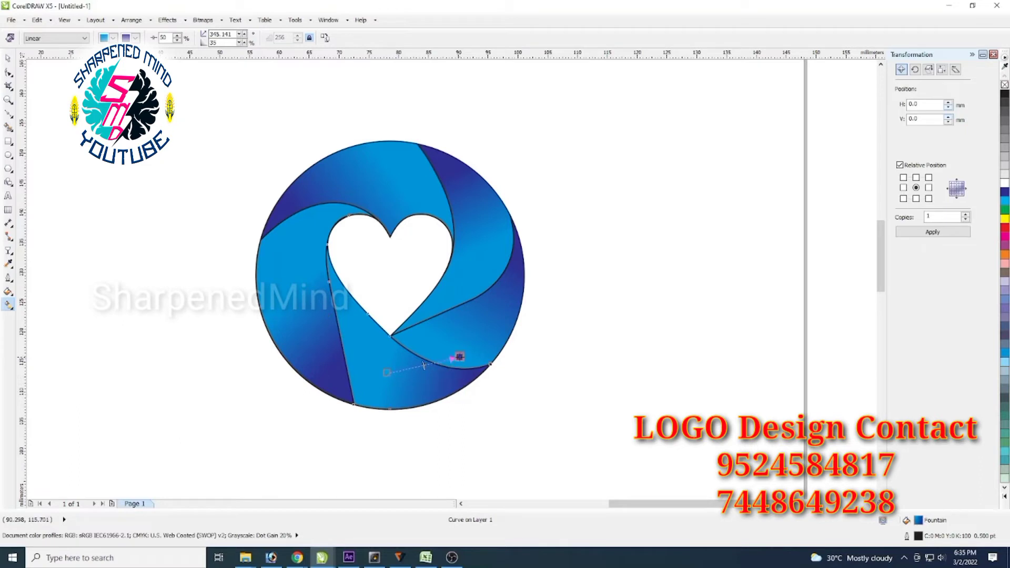
left_click_drag(387, 373, 356, 363)
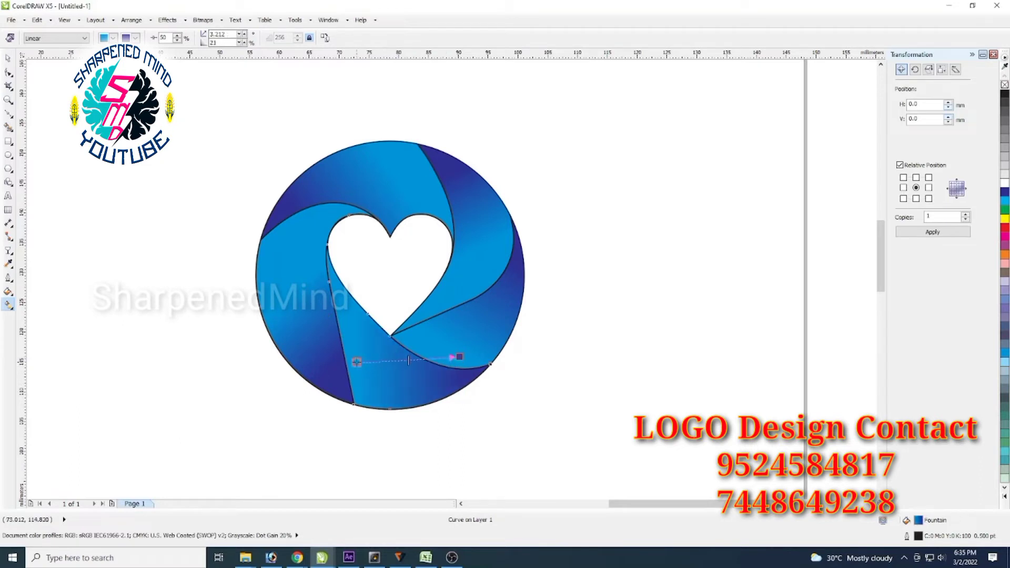
left_click(506, 332)
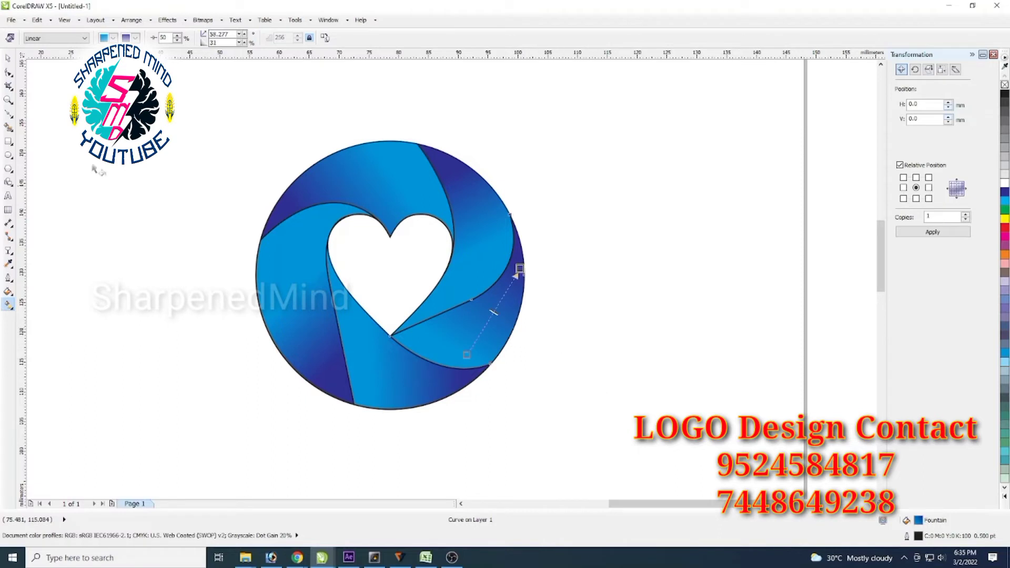
key("space")
left_click(608, 353)
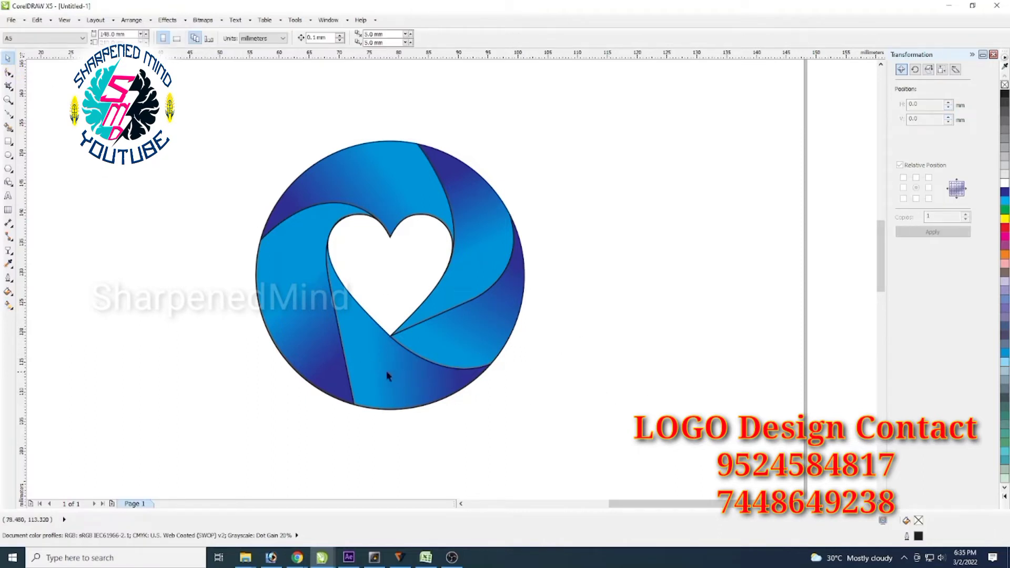
- Try removing the black outlines from all five segments
left_click_drag(189, 109, 627, 487)
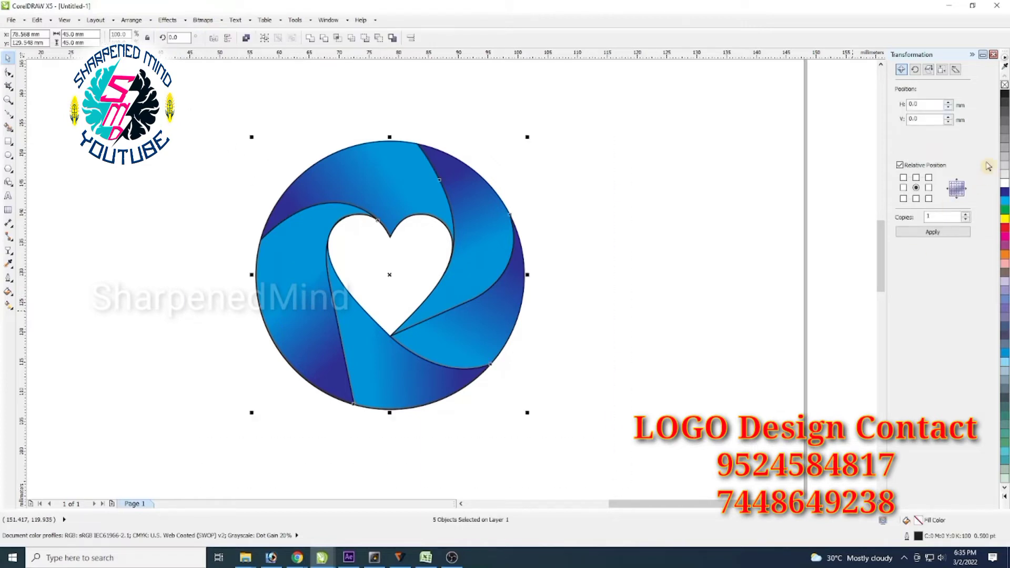
right_click(1004, 84)
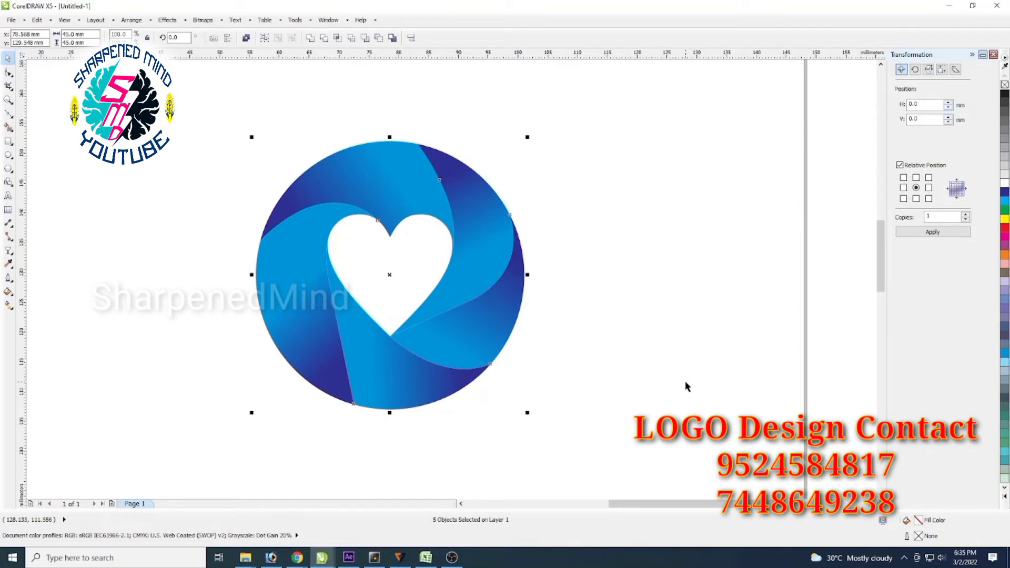
left_click(694, 404)
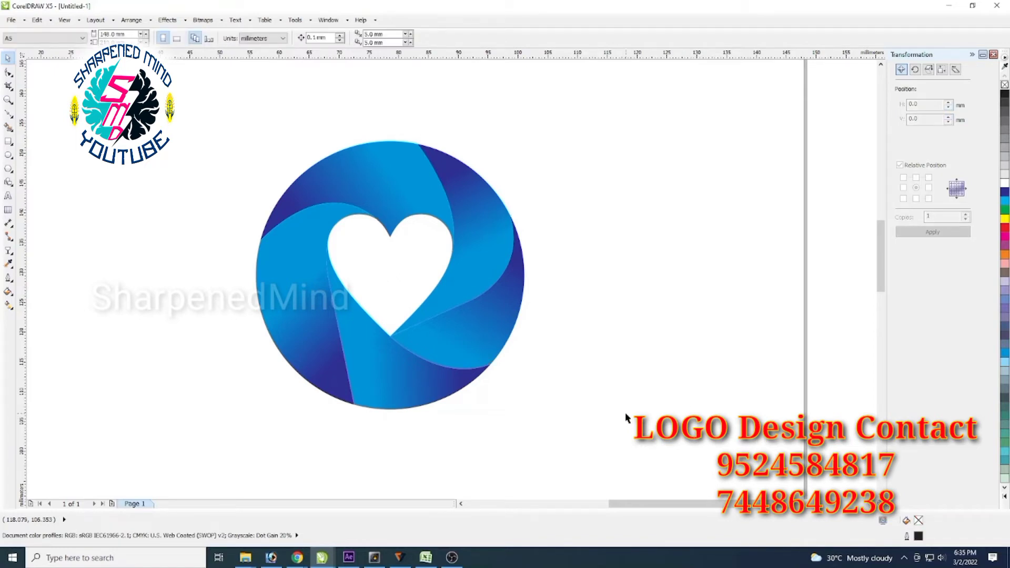
key("ctrl+a")
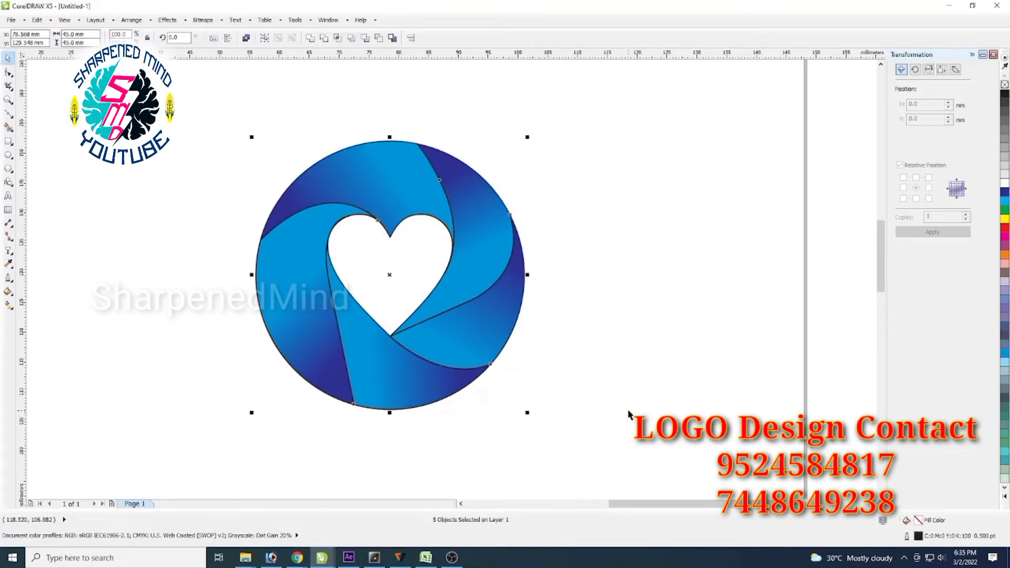
left_click(628, 414)
left_click(262, 316)
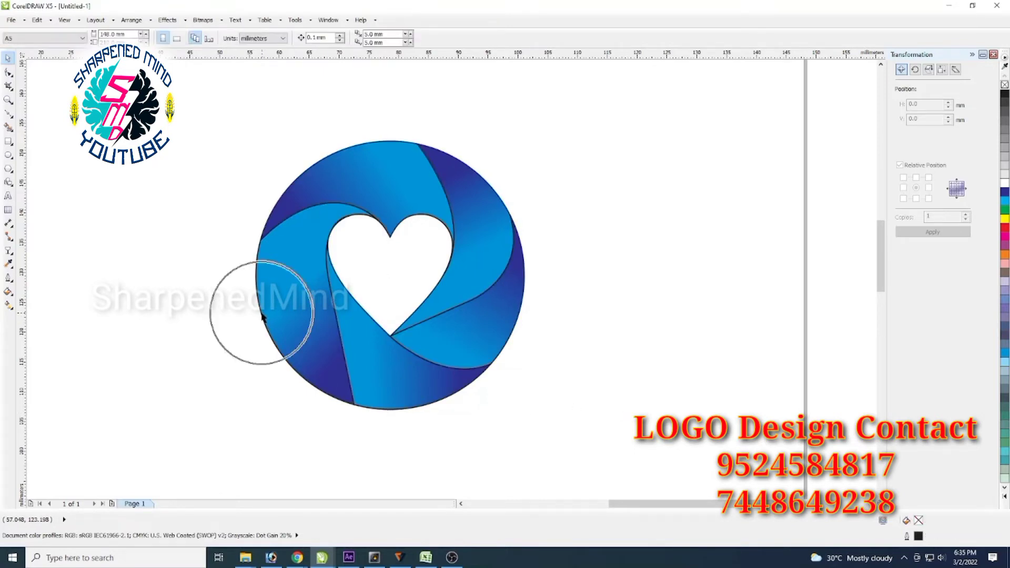
left_click(610, 380)
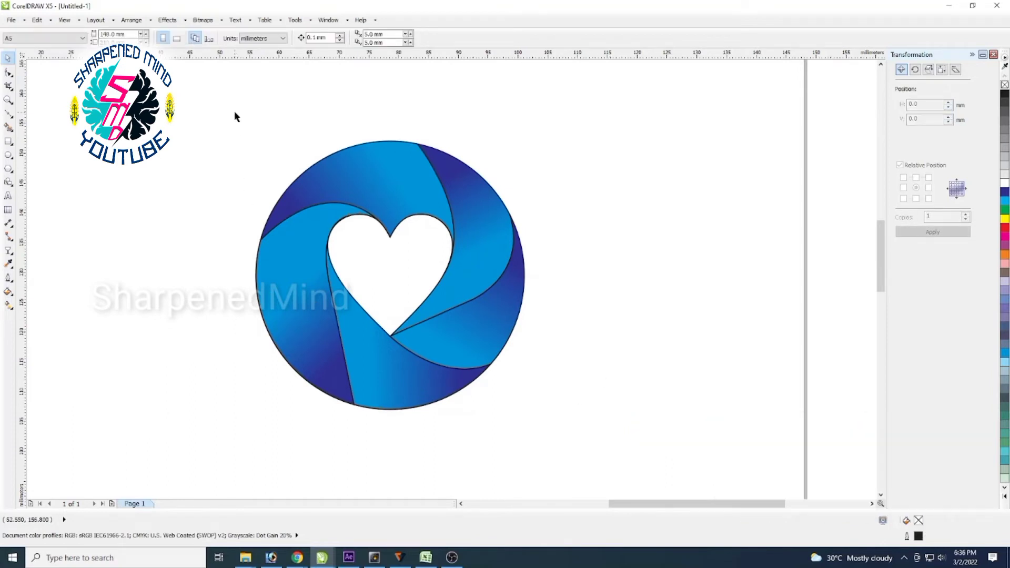
- Duplicate the five segments once with no fill, place the outline copy about 50 mm to the right of the original, and group it
left_click_drag(235, 117, 587, 423)
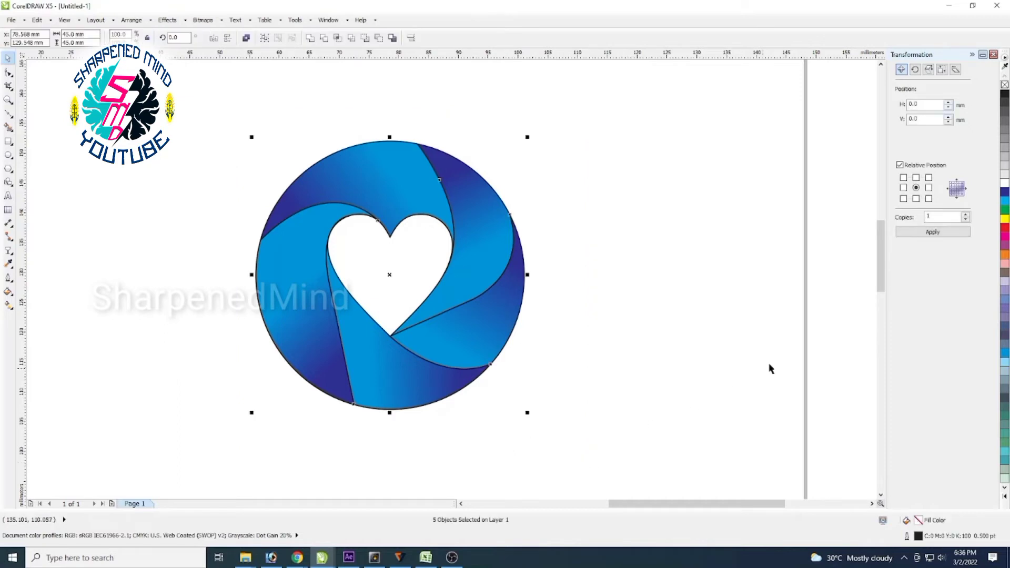
left_click(934, 234)
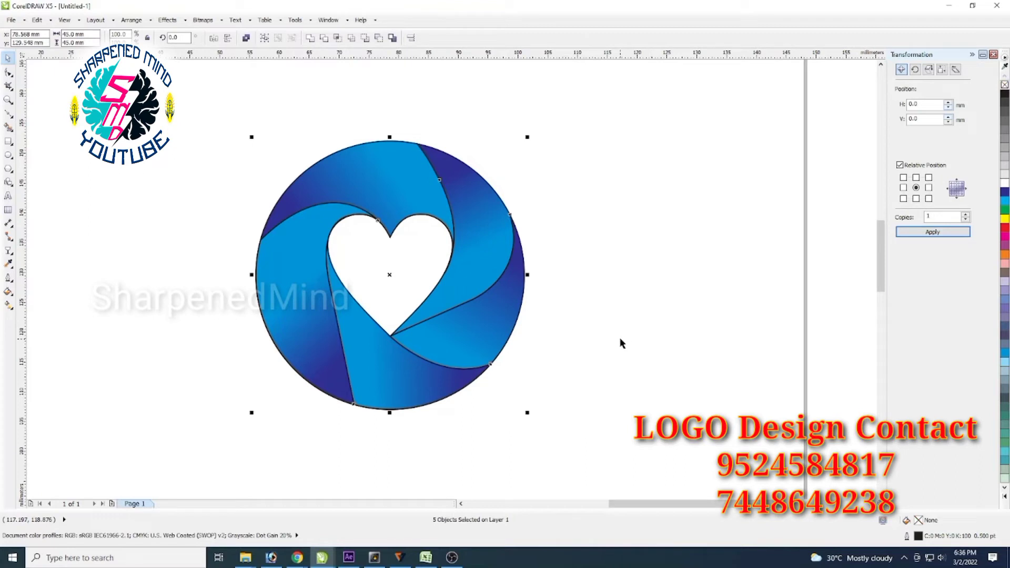
left_click_drag(389, 274, 685, 274)
key("ctrl+g")
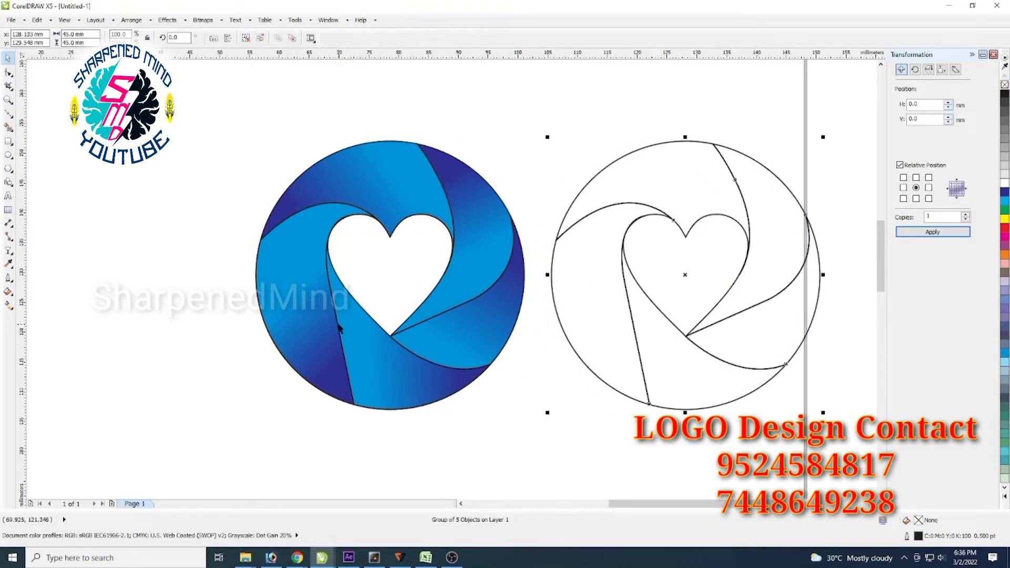
- Remove the outlines from the original five gradient segments and group them
left_click_drag(218, 125, 547, 459)
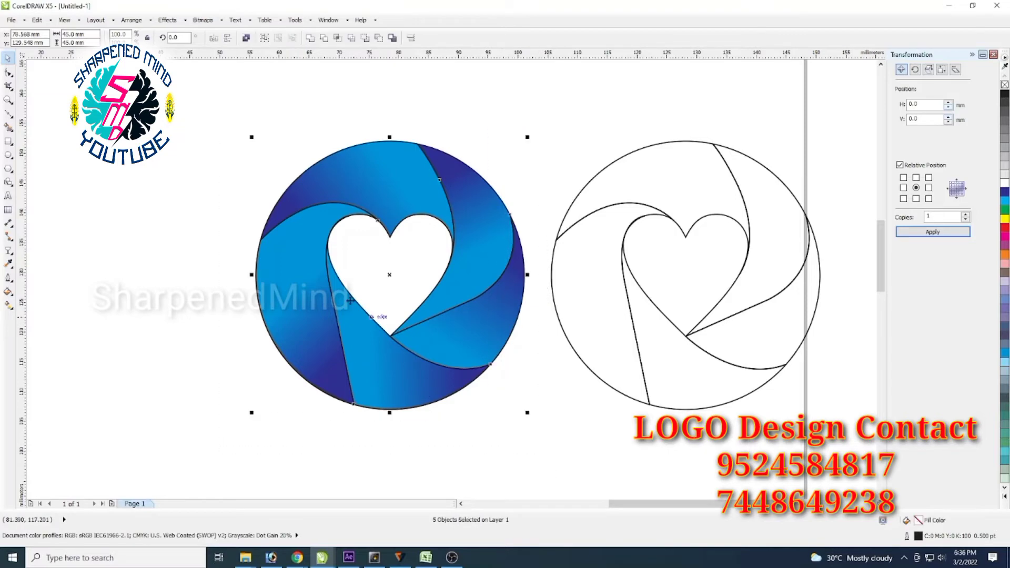
right_click(1005, 86)
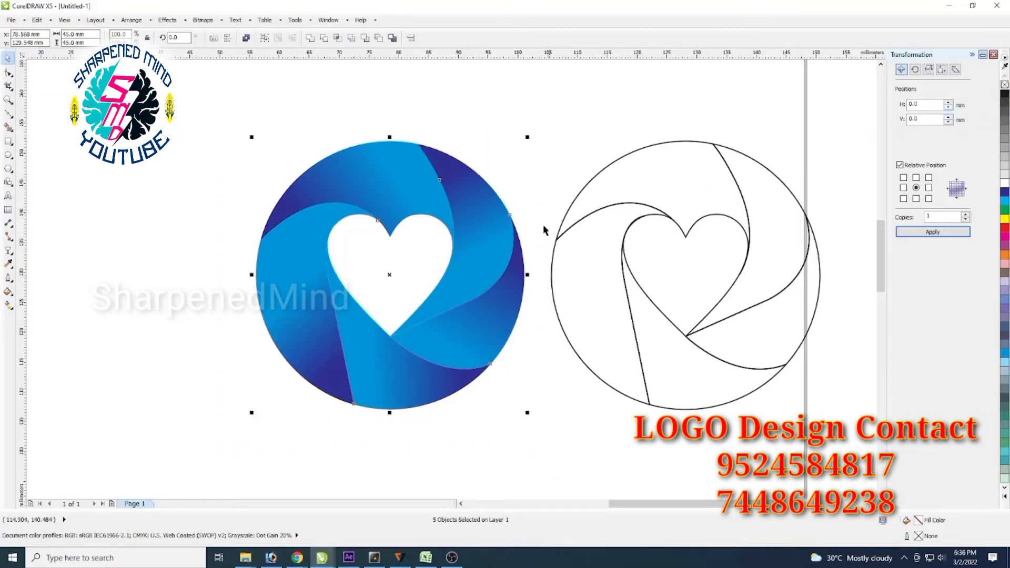
left_click(532, 127)
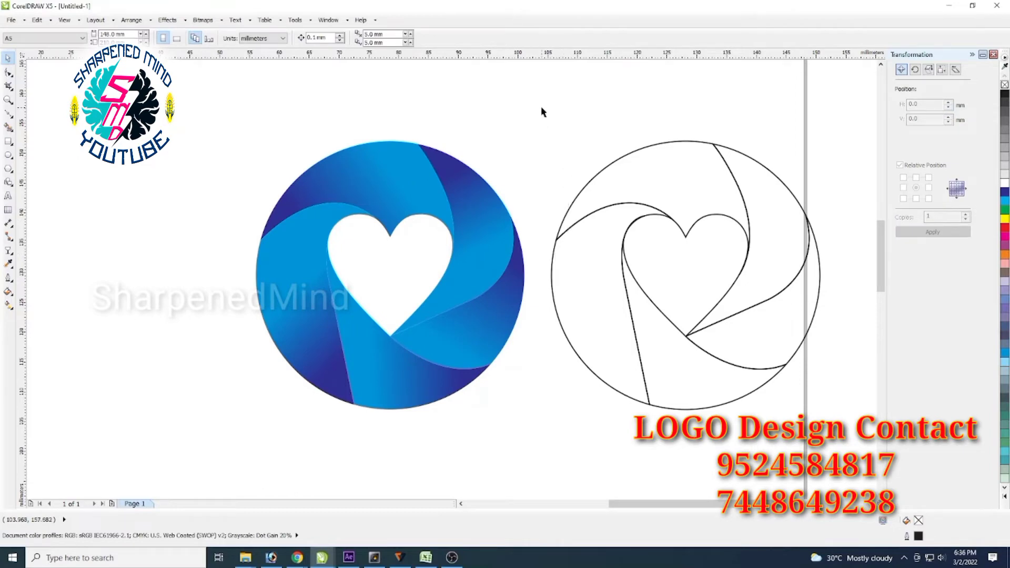
left_click_drag(540, 105, 854, 446)
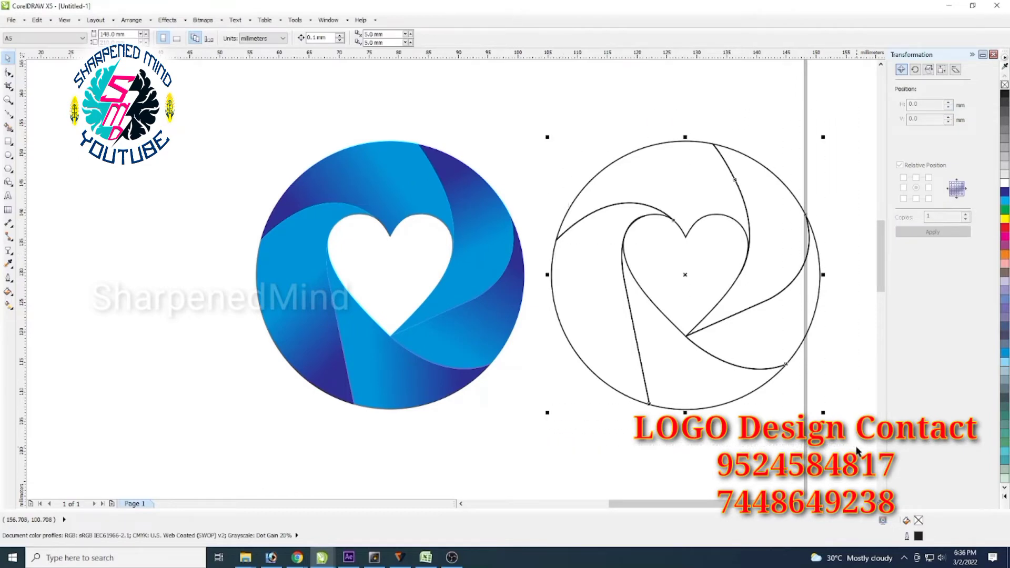
left_click(454, 372, "shift")
left_click(515, 453)
left_click_drag(226, 116, 545, 472)
key("ctrl+g")
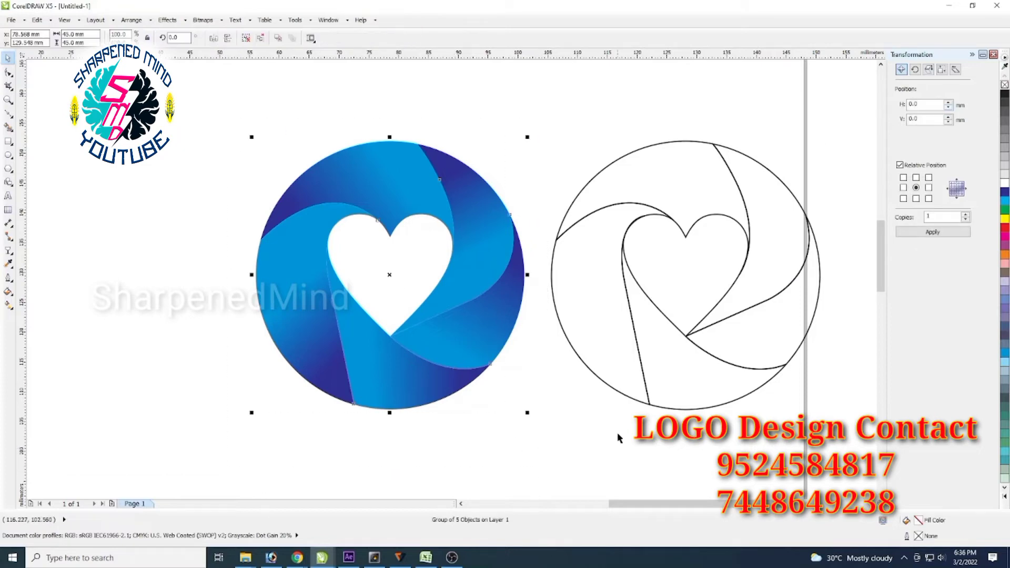
- Align the grouped outline copy horizontally centred on the gradient group
left_click(647, 404)
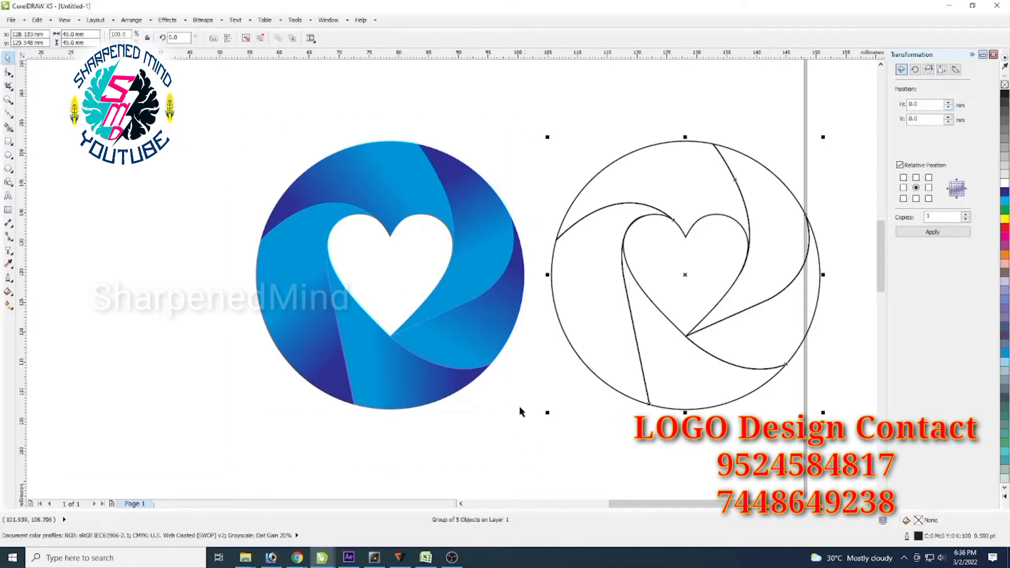
left_click(444, 388, "shift")
key("c")
left_click(565, 424)
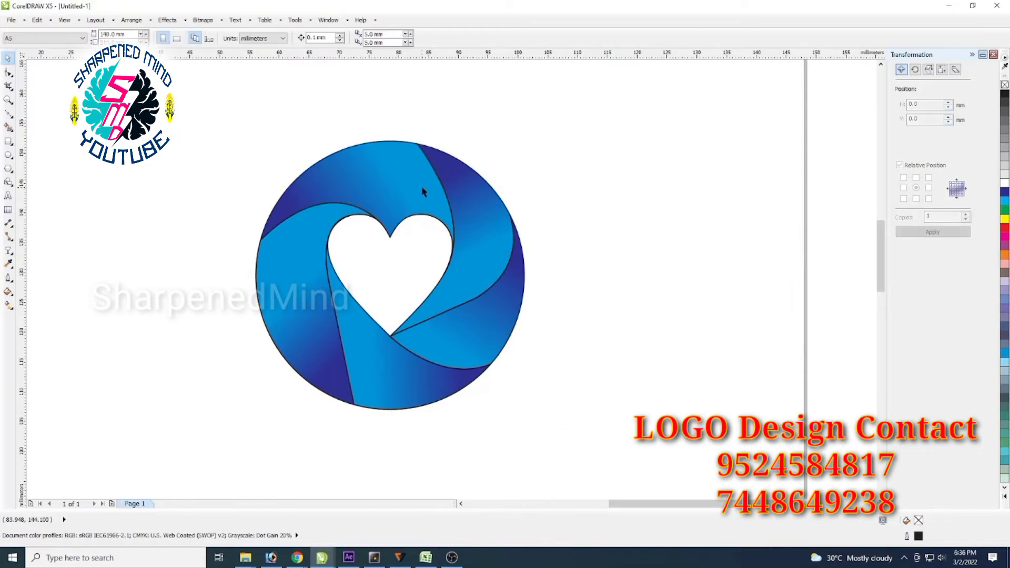
- Move the outline group about 27 mm right of the gradient group's centre, ungroup it and combine its five shapes into one curve
left_click(417, 149)
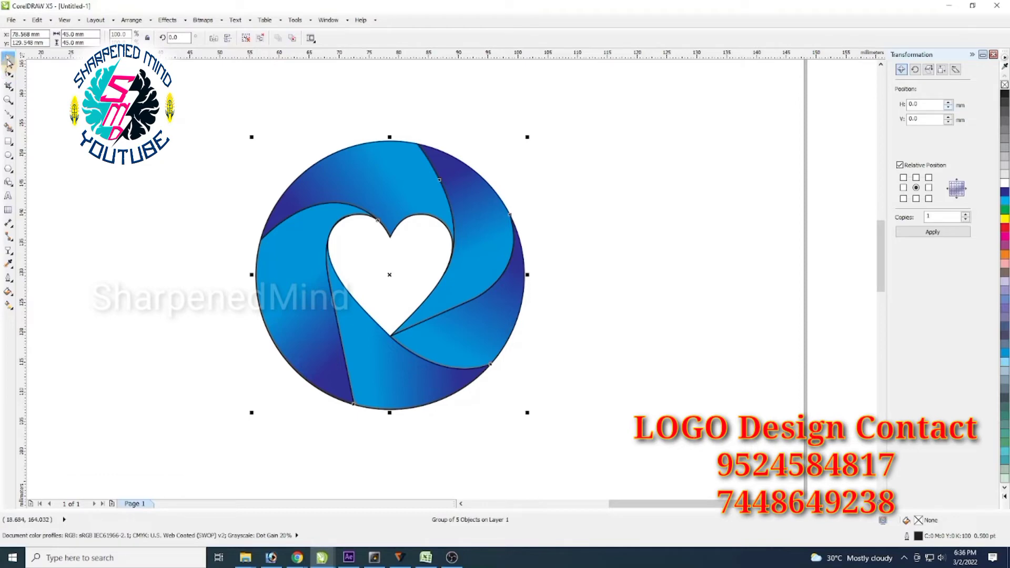
left_click_drag(391, 277, 548, 275)
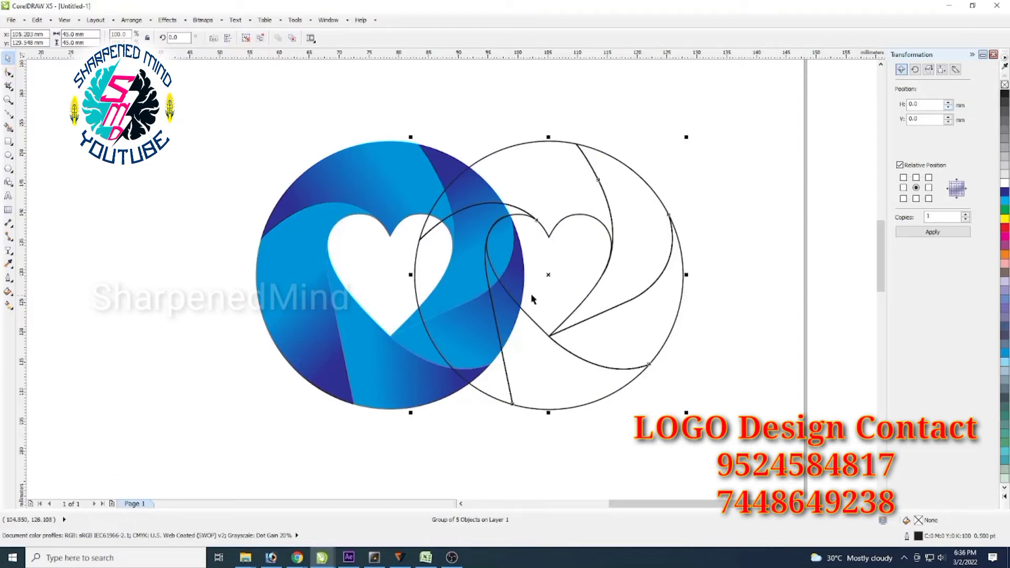
left_click(246, 39)
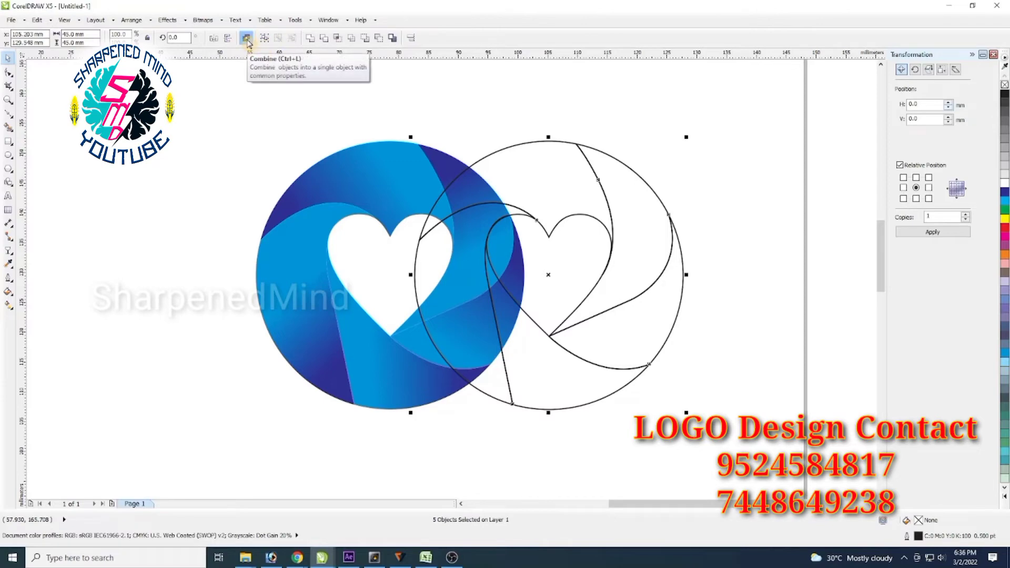
left_click(246, 38)
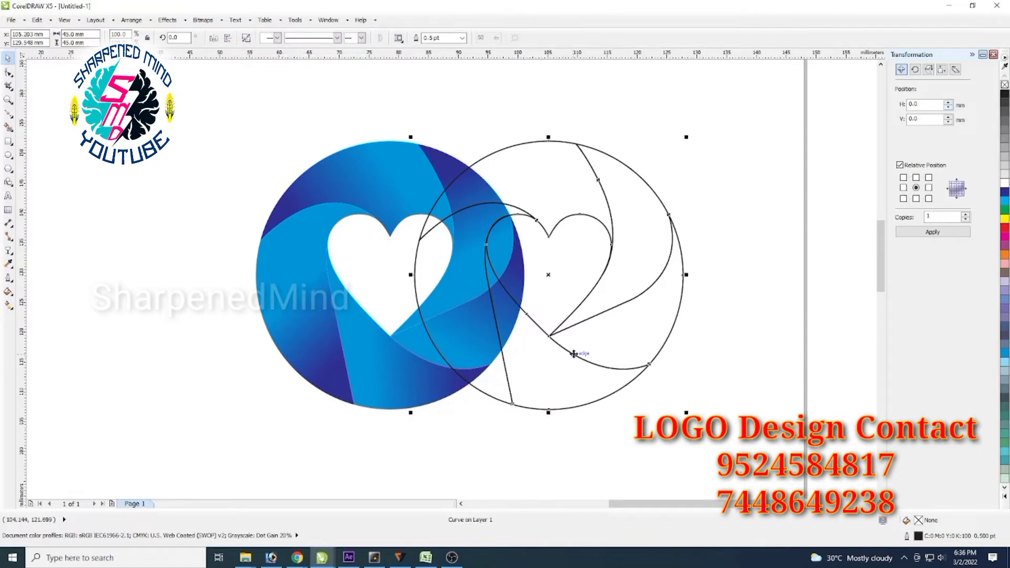
- Align the combined outline curve horizontally centred on the gradient group
left_click(382, 393, "shift")
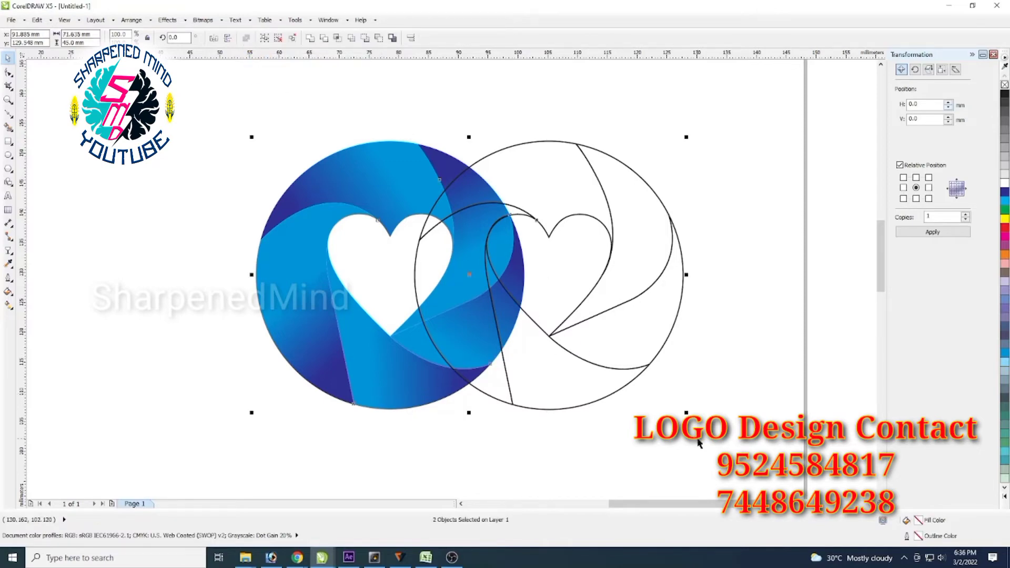
key("c")
left_click(685, 440)
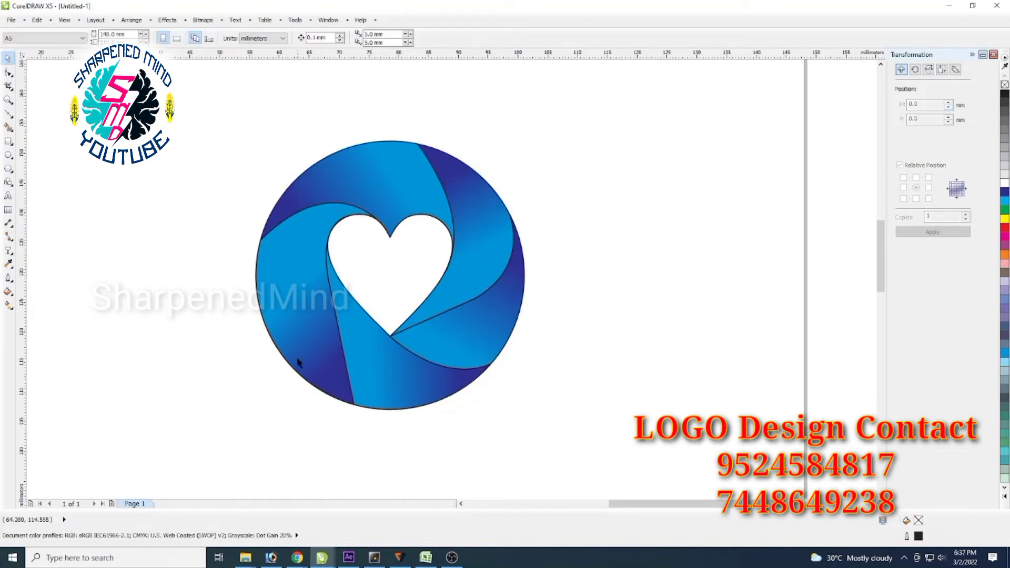
- Try a radial gradient fill on the combined outline curve
left_click(267, 331)
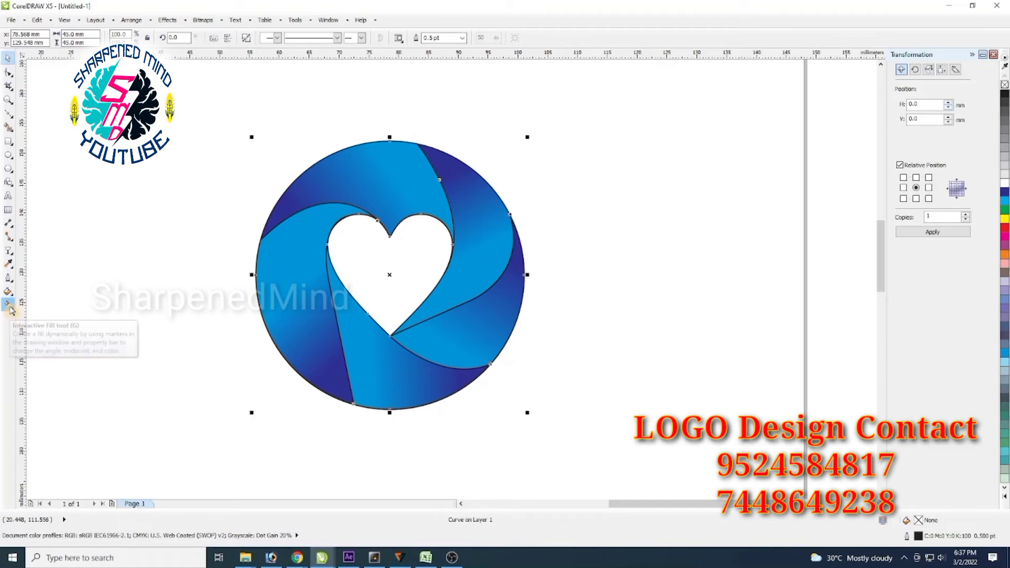
left_click(9, 308)
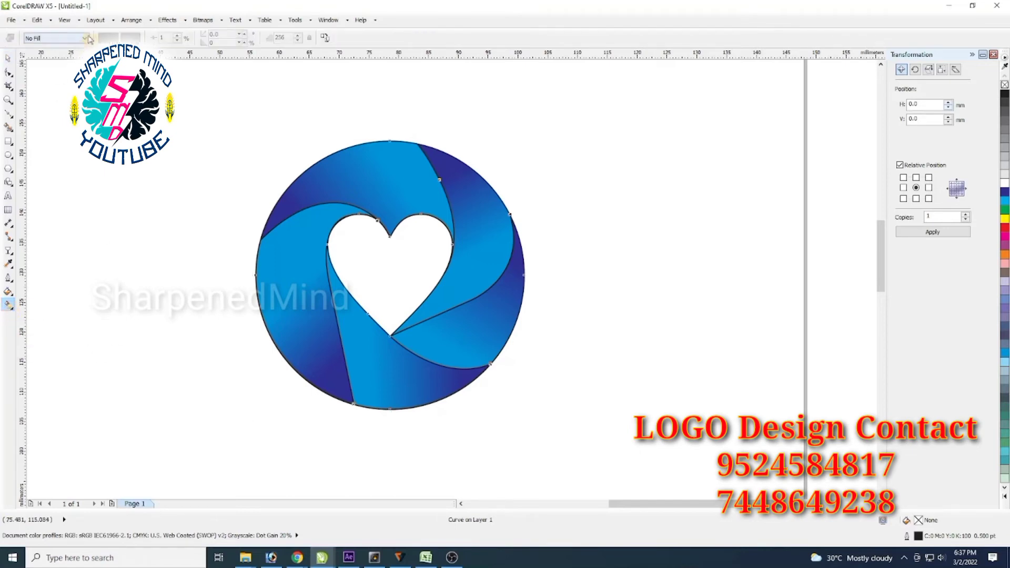
left_click(84, 37)
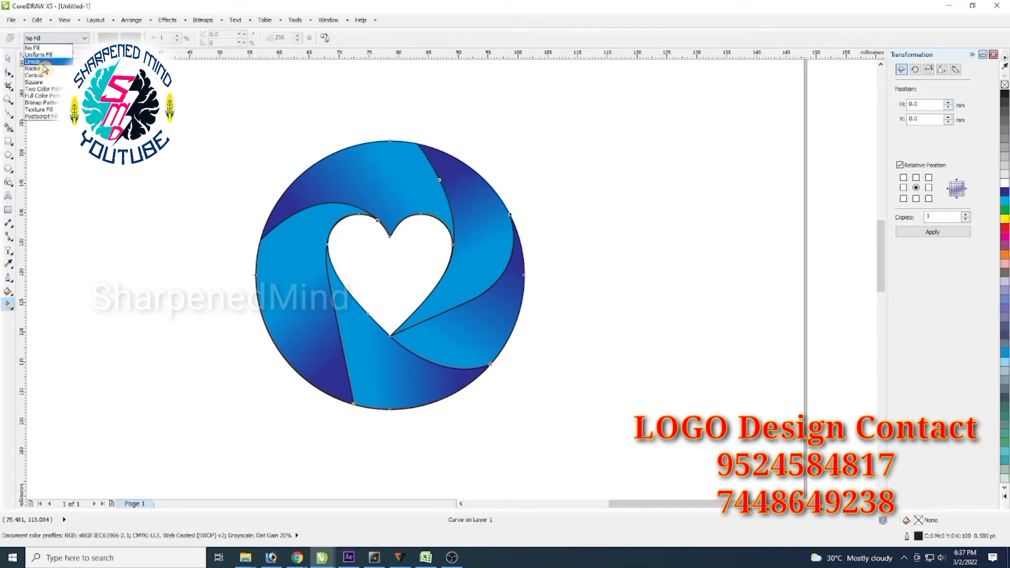
left_click(46, 69)
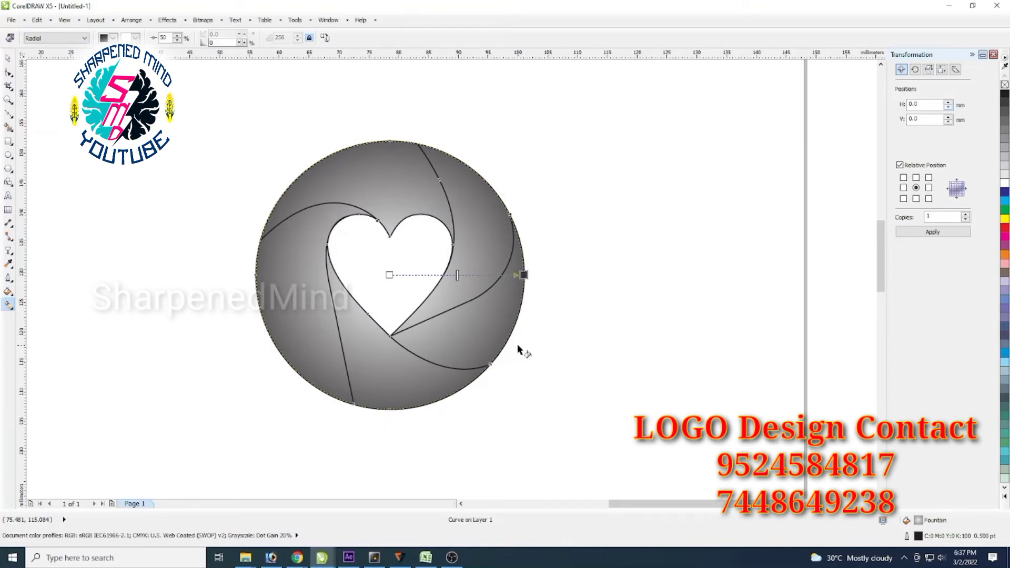
left_click(8, 58)
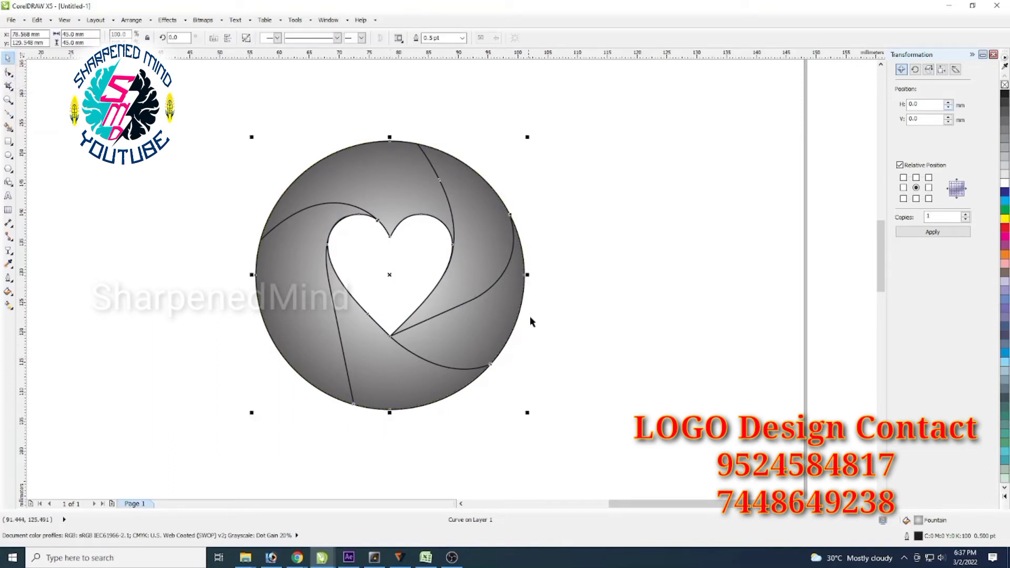
key("ctrl+z")
- Convert the combined curve's outline to an object and give it a radial gradient fill
left_click(146, 23)
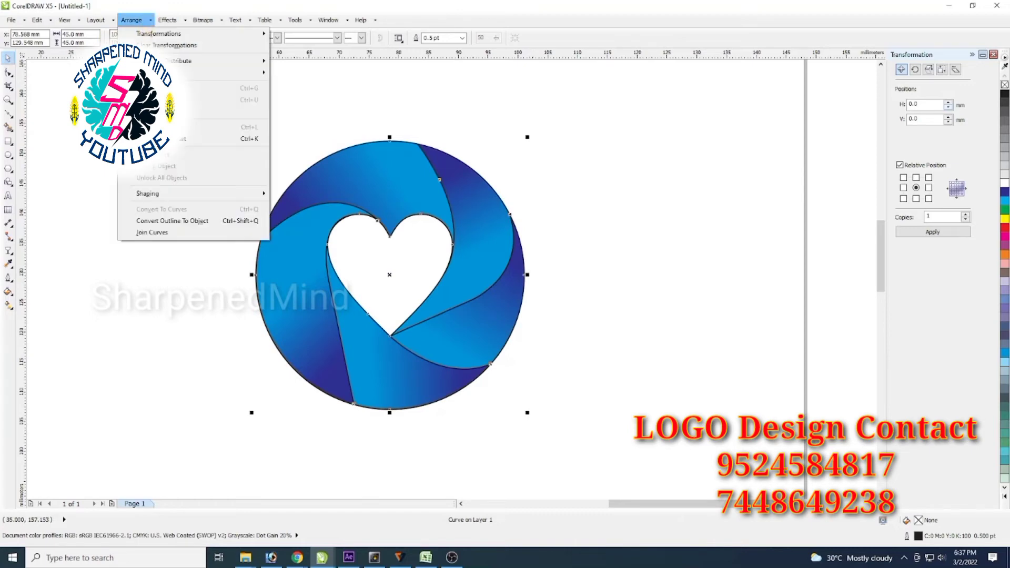
left_click(184, 220)
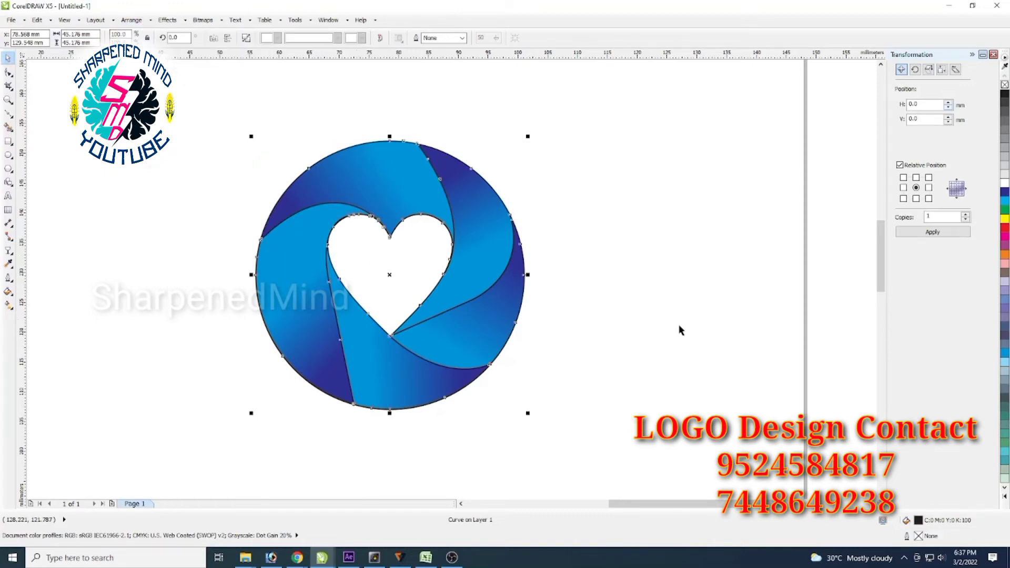
left_click(11, 307)
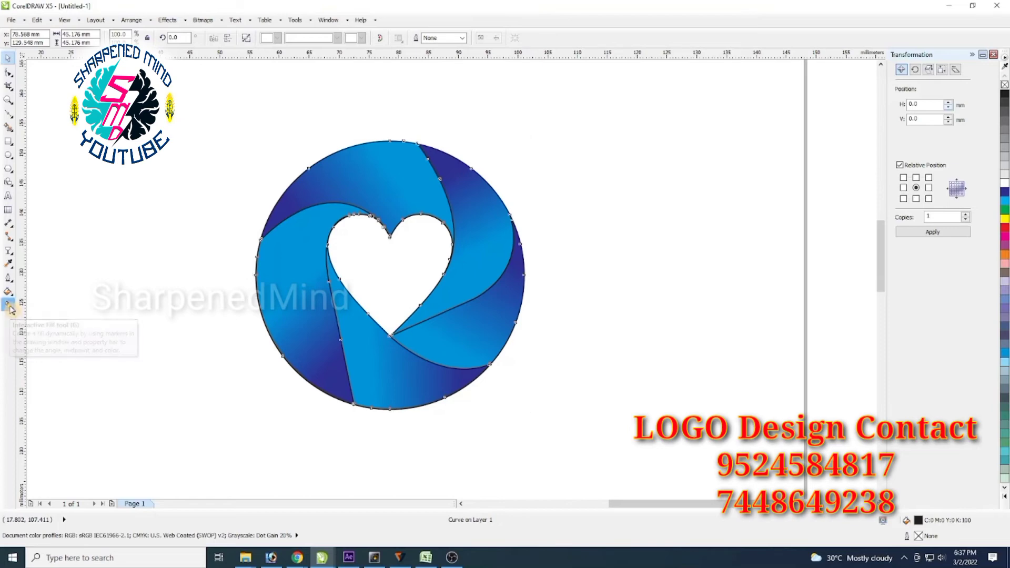
left_click(84, 37)
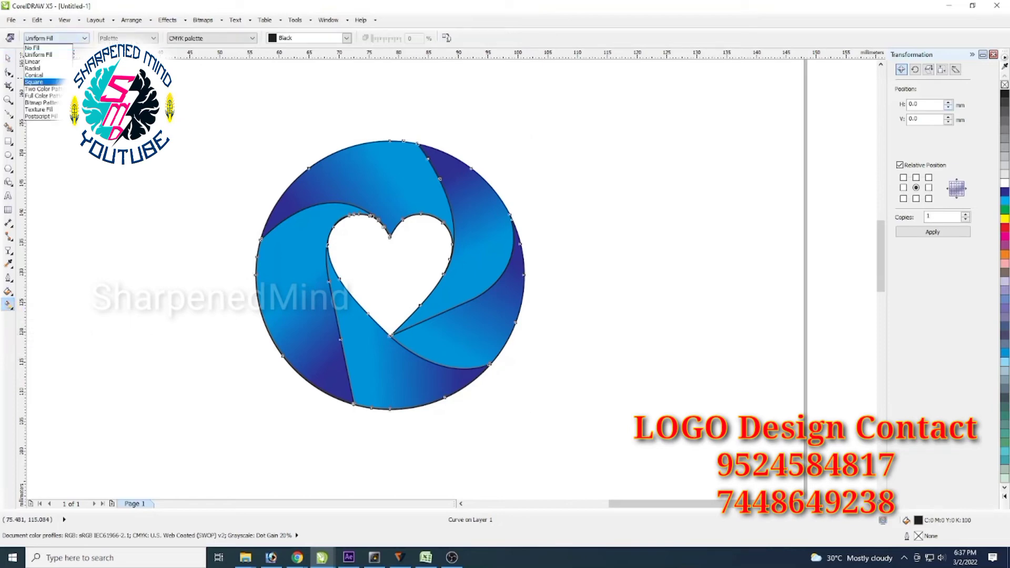
left_click(45, 70)
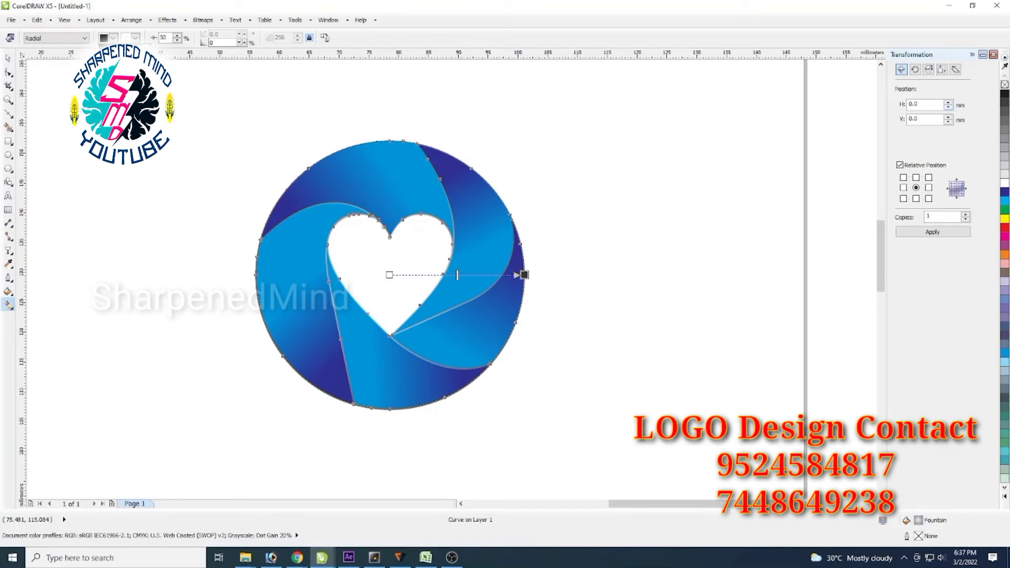
- Shorten the outline object's radial gradient so its black outer end sits inside the circle, with about 11% edge pad
left_click(1005, 219)
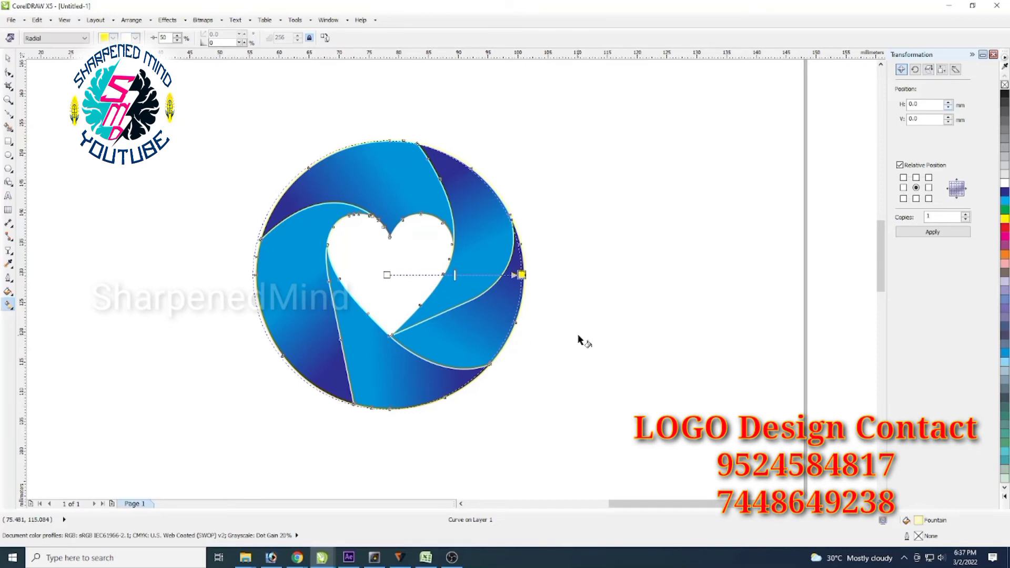
key("ctrl+z")
scroll(467, 298, "up", 1)
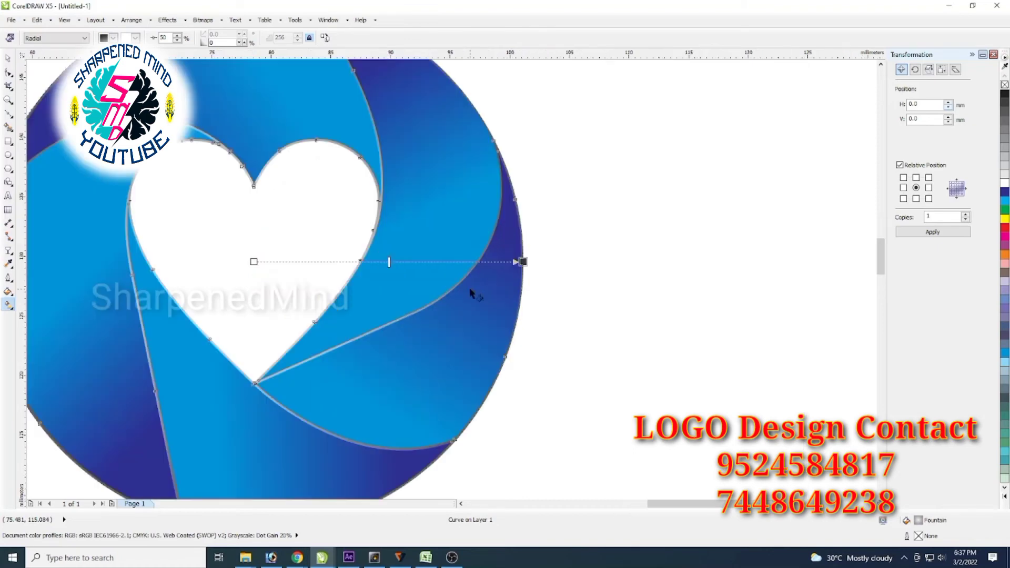
left_click_drag(523, 262, 472, 261)
scroll(428, 341, "down", 1)
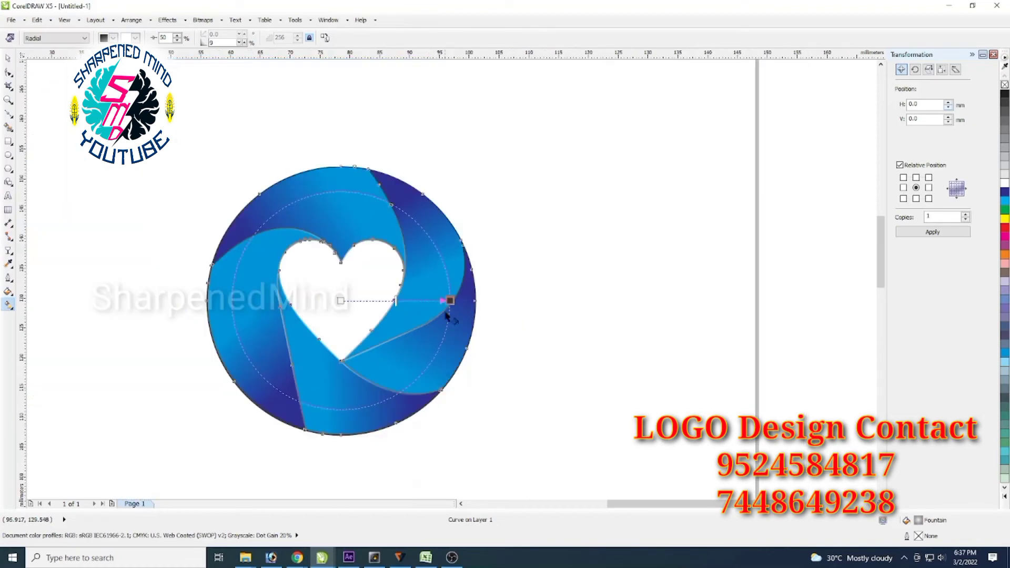
left_click_drag(450, 300, 433, 300)
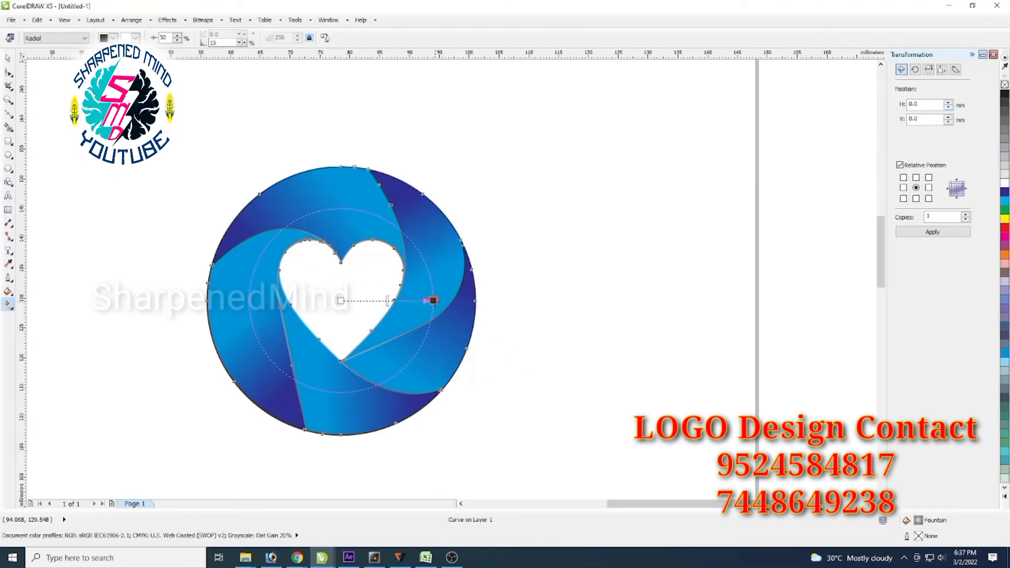
left_click_drag(433, 300, 445, 300)
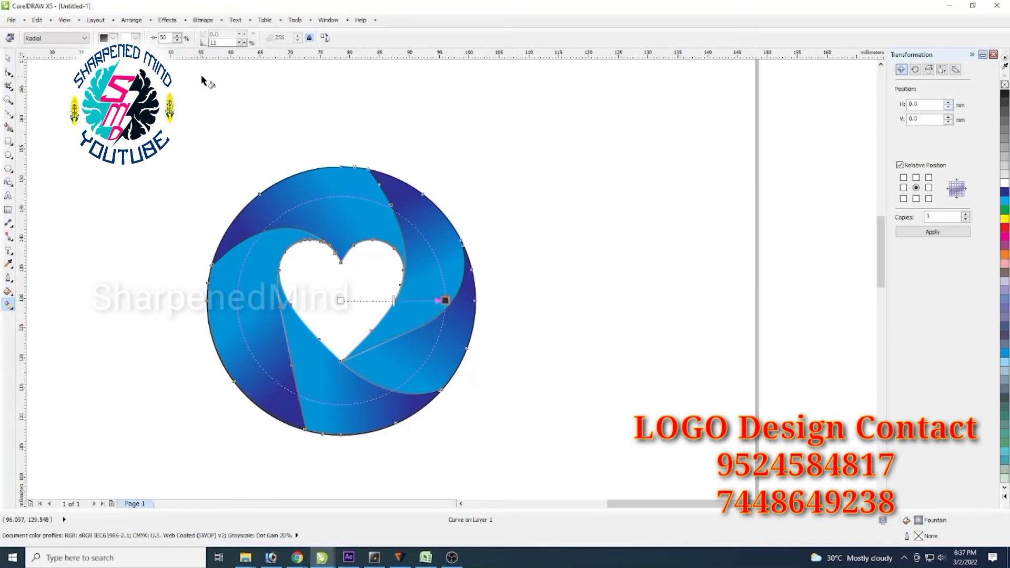
- Set the radial gradient's centre colour to yellow and extend its black end out to near the circle's rim
left_click(136, 38)
left_click(161, 48)
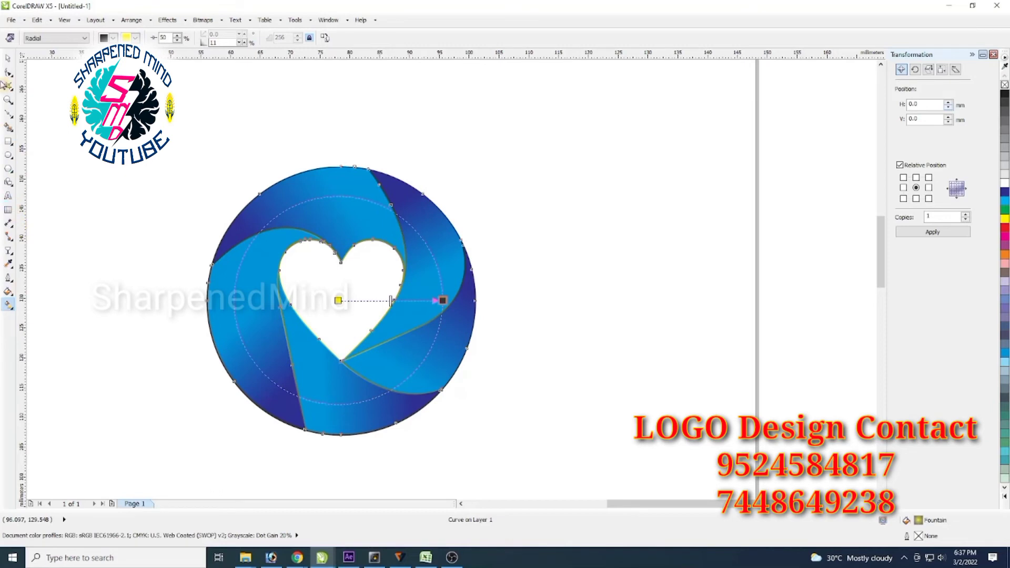
left_click_drag(442, 300, 463, 301)
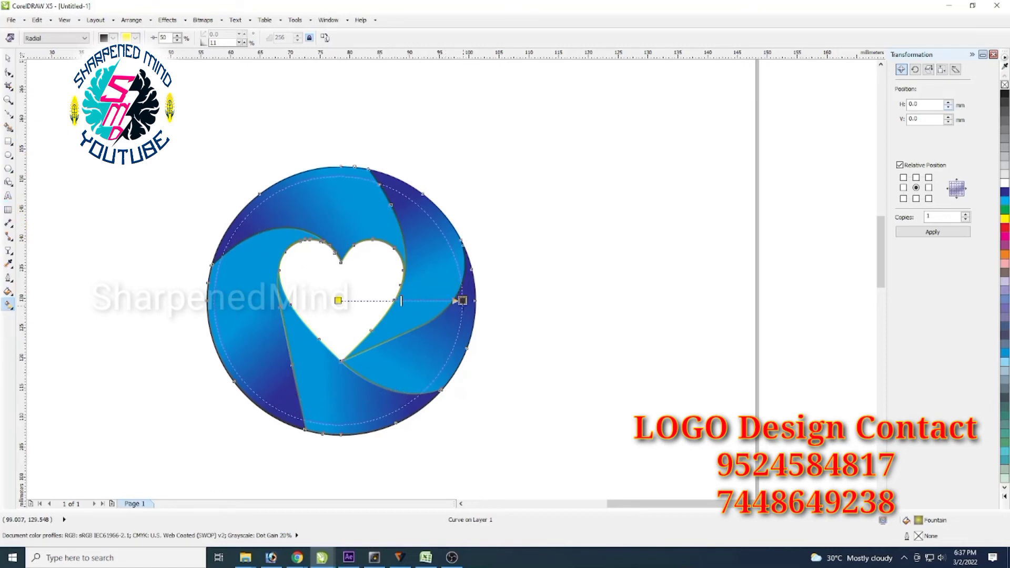
left_click(8, 58)
left_click(525, 385)
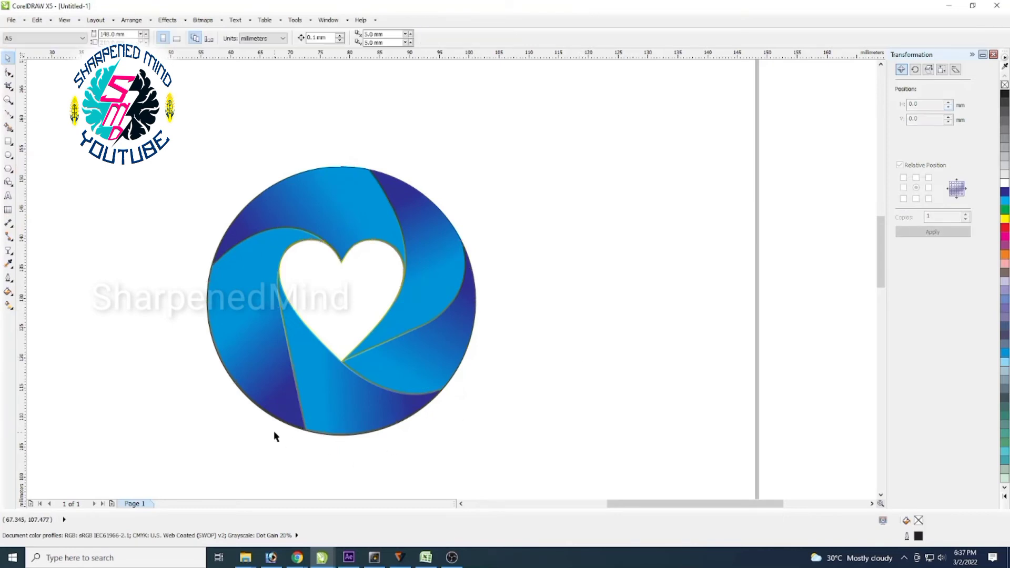
- Move the outline object about 46 mm to the right, clear of the blue gradient group
scroll(273, 430, "up", 2)
scroll(435, 434, "down", 3)
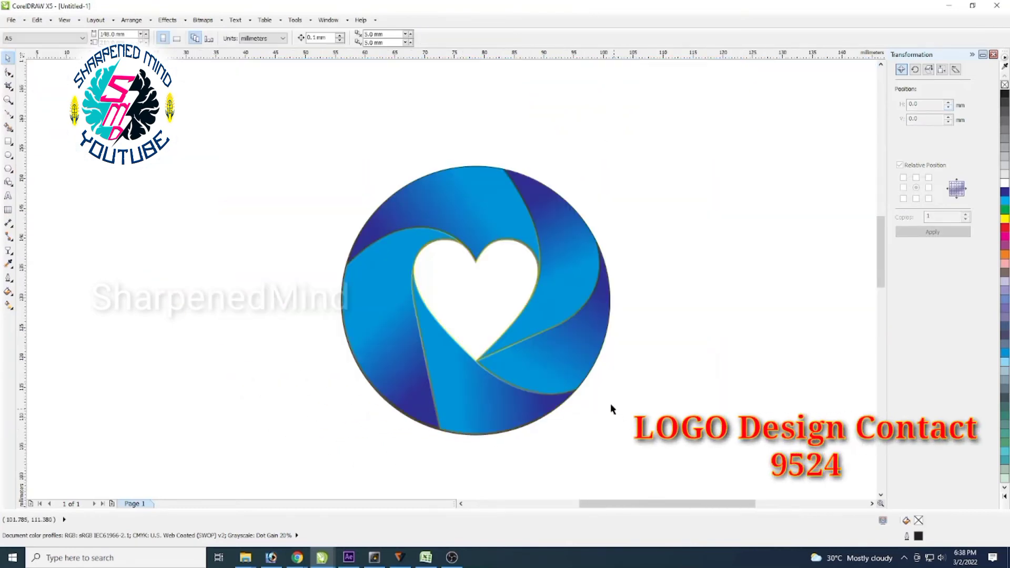
left_click(592, 366)
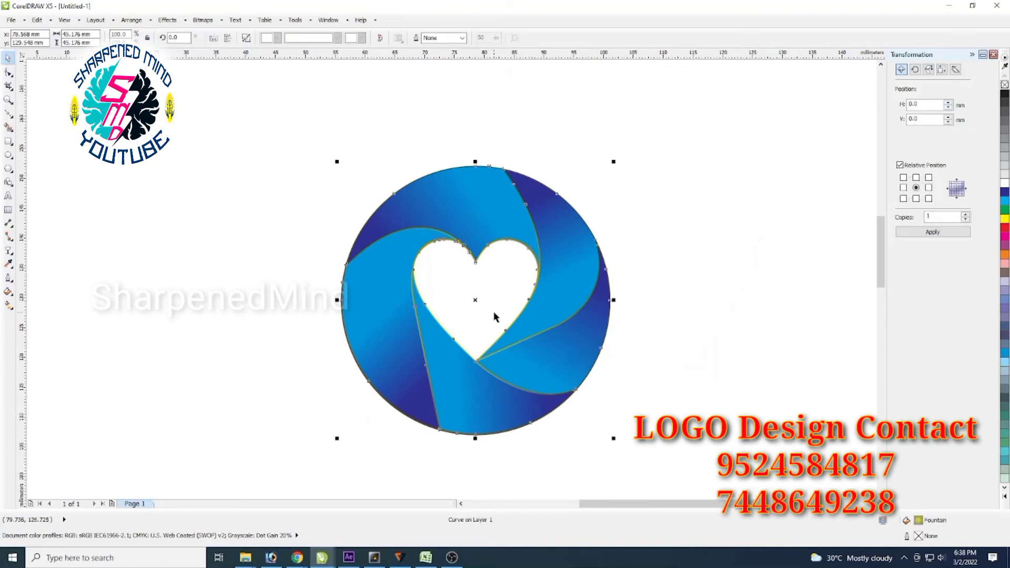
scroll(495, 314, "up", 2)
scroll(514, 352, "down", 1)
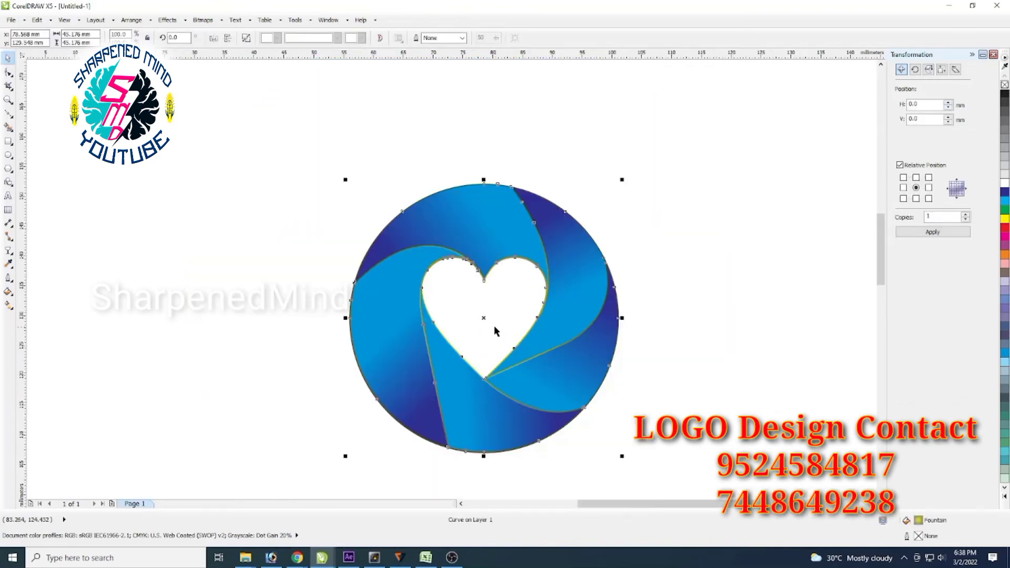
key("g")
left_click_drag(552, 332, 760, 346)
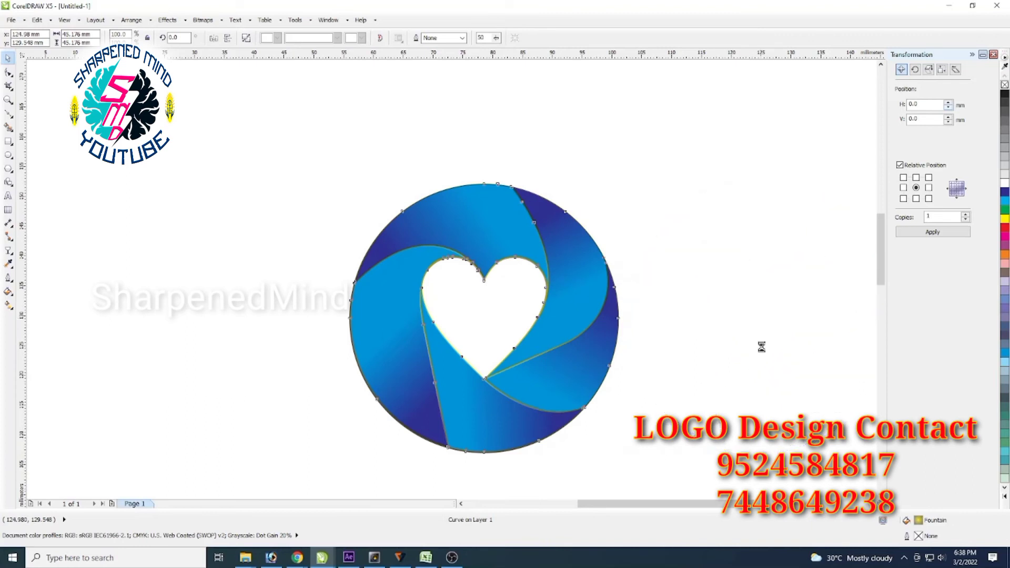
left_click_drag(736, 506, 792, 506)
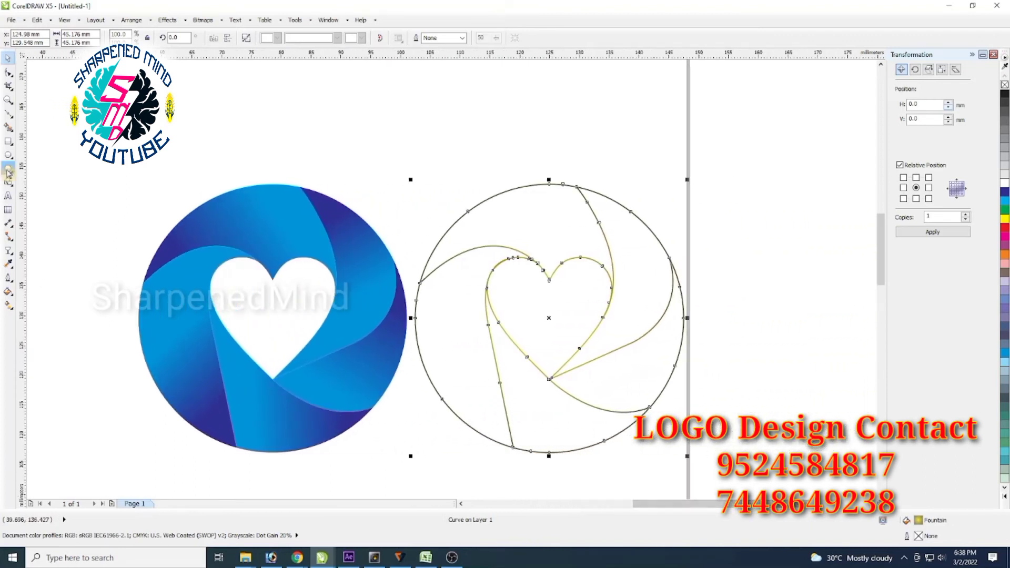
- Try a duplicate of the outline object scaled to 97.2% about its centre, and delete it
left_click(932, 232)
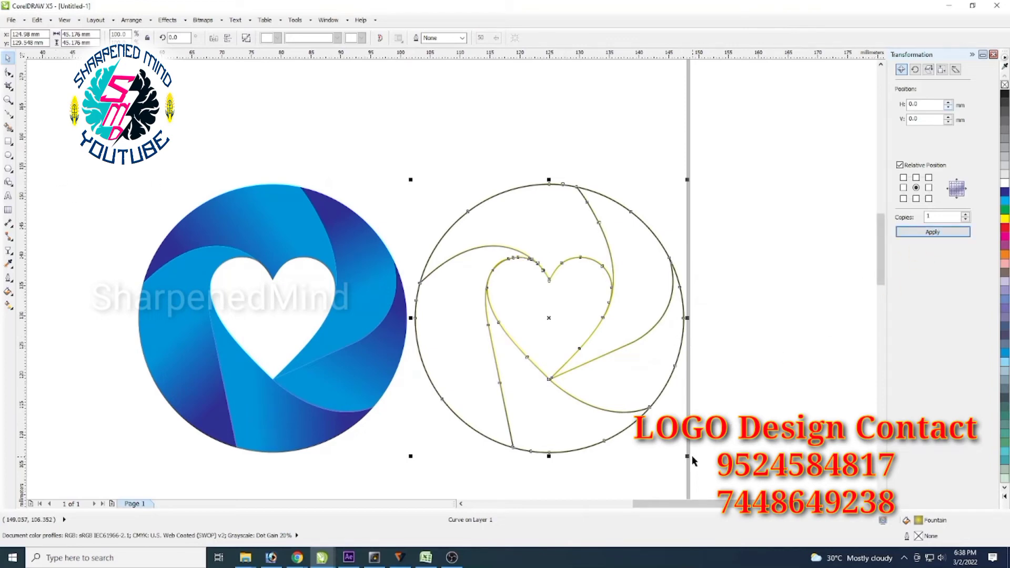
left_click_drag(688, 457, 684, 453)
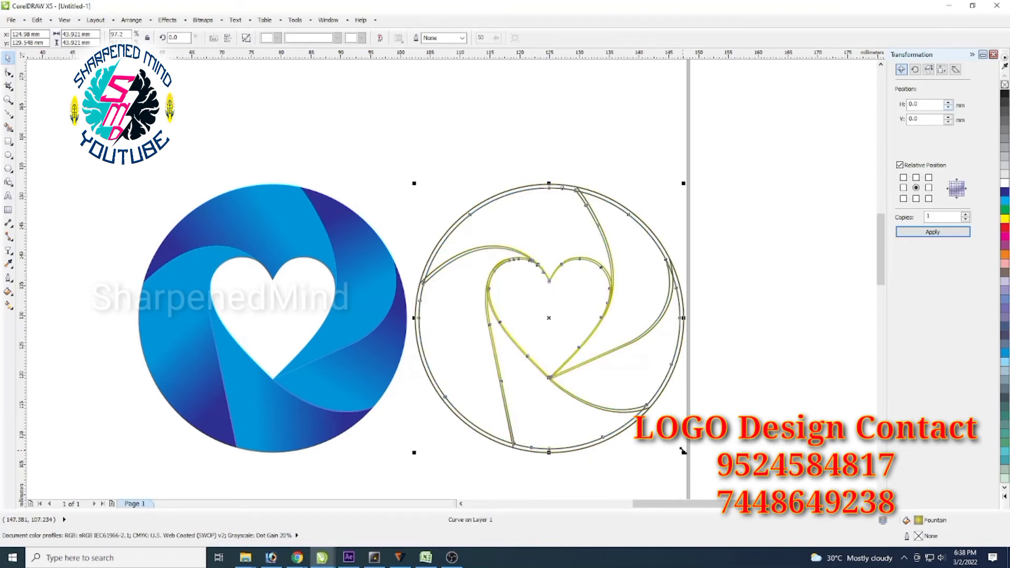
key("Delete")
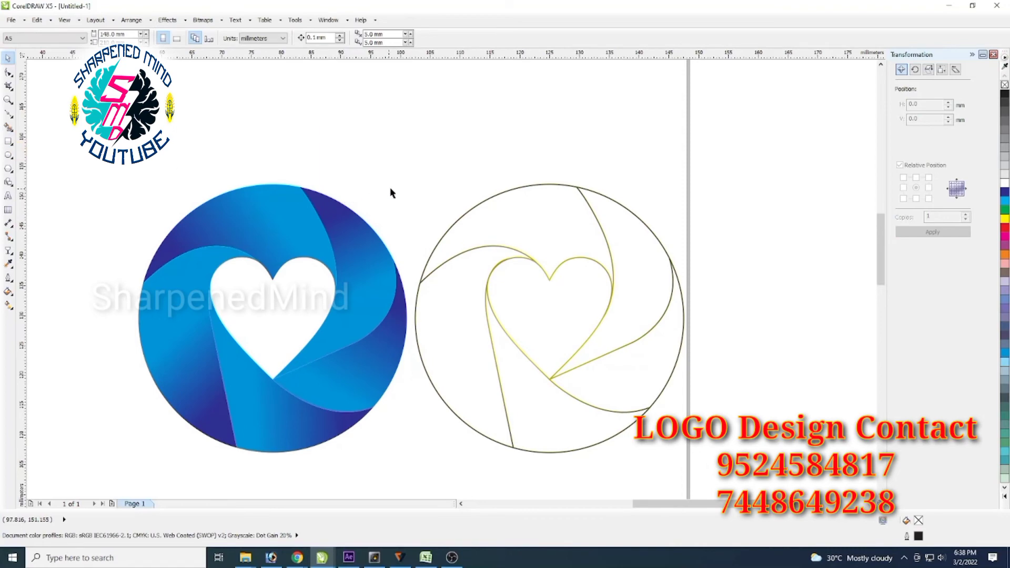
- Draw an ellipse over the blue logo's lower-left edge and size it to a 45 × 45 mm circle
left_click_drag(416, 141, 747, 489)
left_click_drag(397, 140, 659, 472)
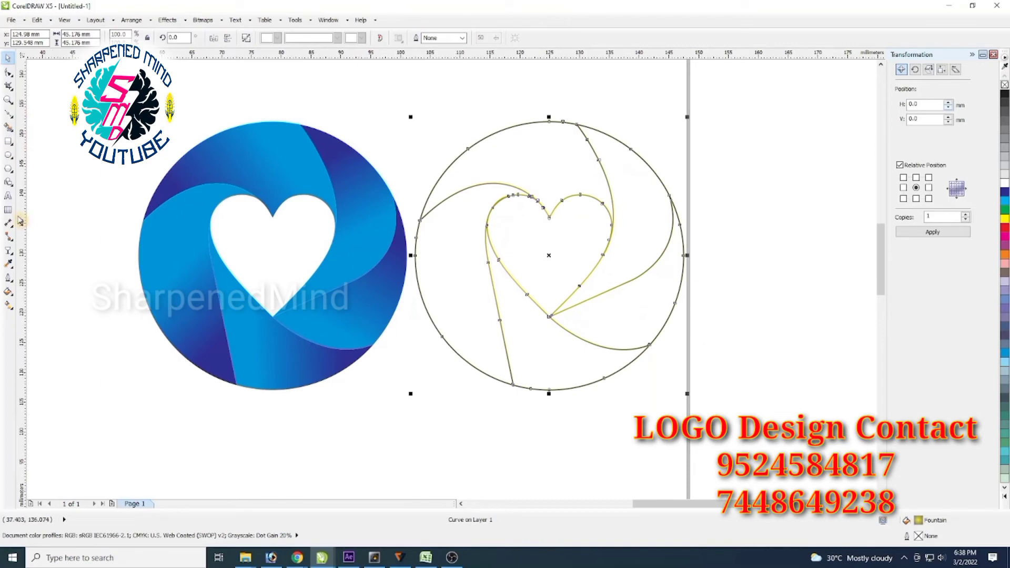
left_click(8, 155)
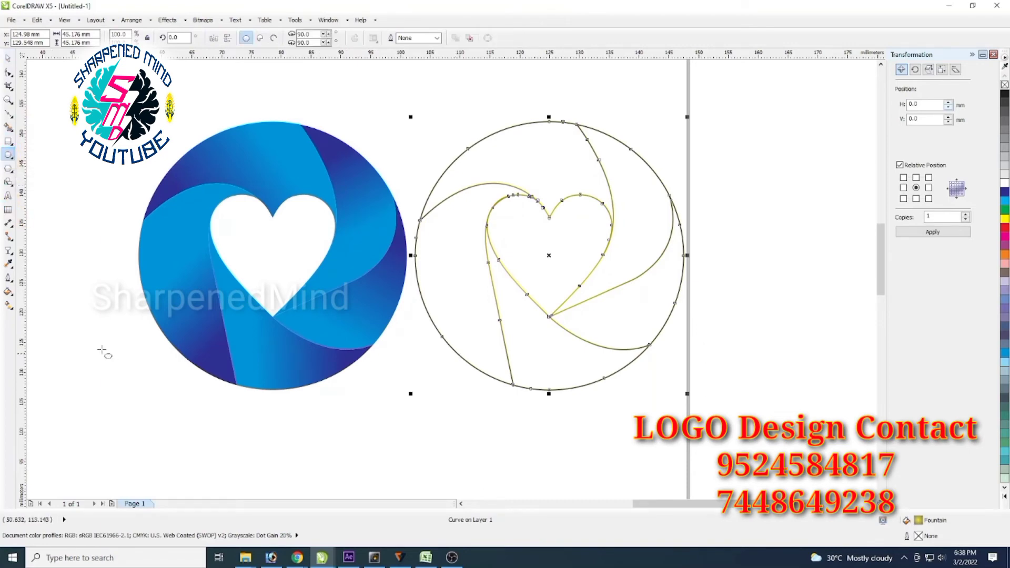
left_click_drag(84, 298, 180, 408)
left_click_drag(90, 34, 2, 40)
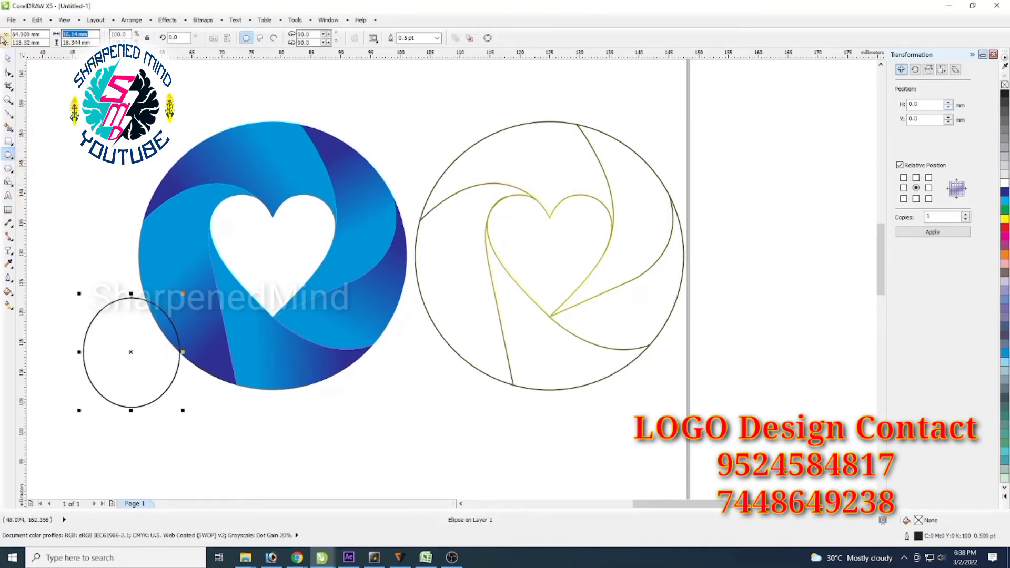
type("45")
key("Tab")
type("45")
key("Return")
left_click(8, 57)
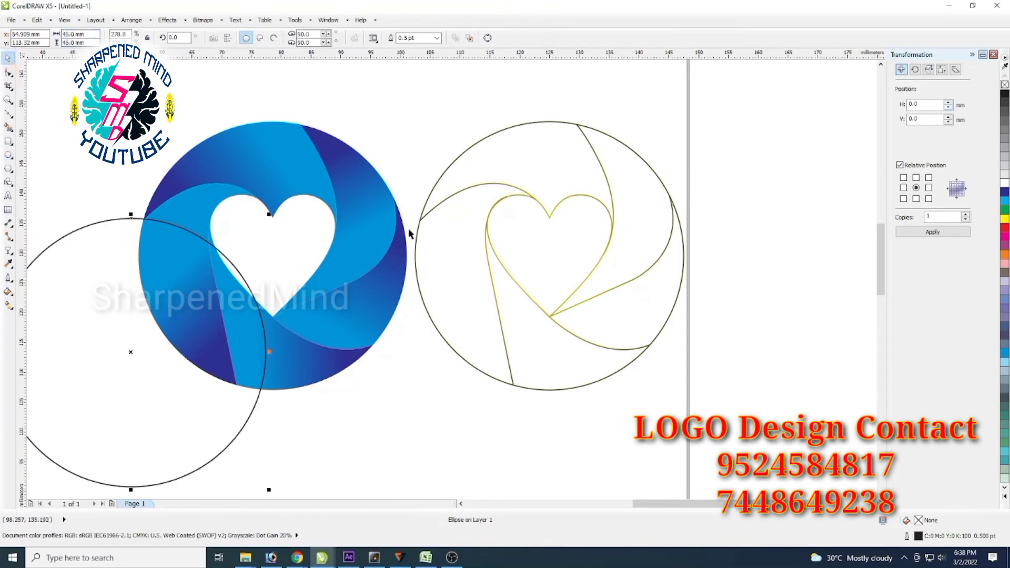
- Centre the new circle on the outline object and shrink it about its centre to about 42.7 mm
left_click(535, 201, "shift")
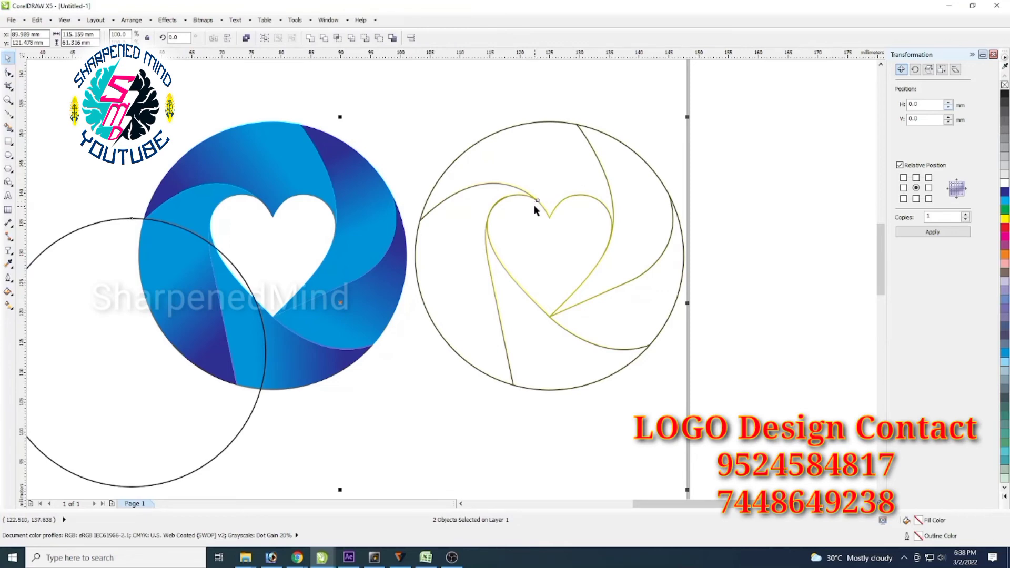
key("e")
key("c")
left_click(702, 319)
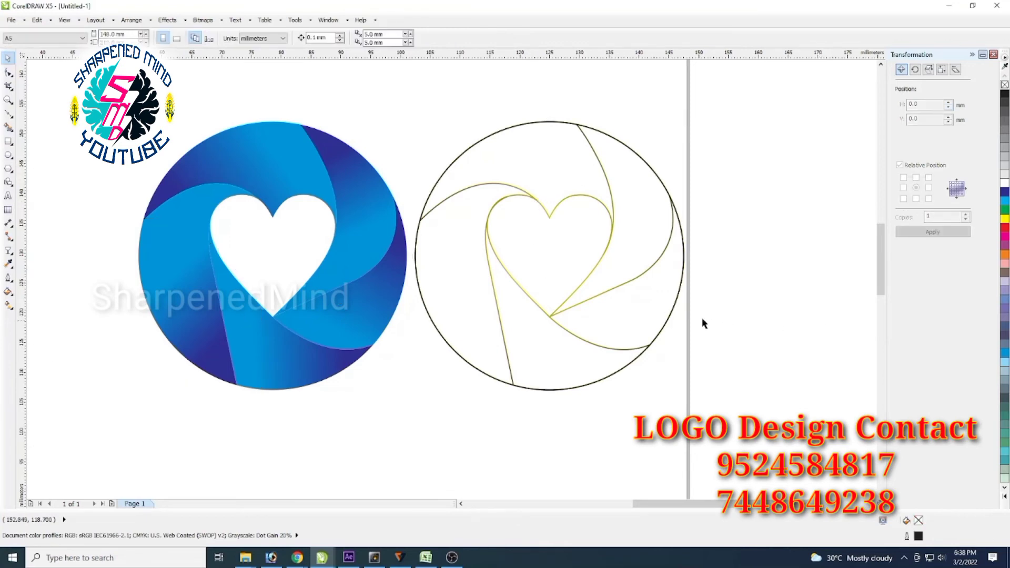
left_click(670, 318)
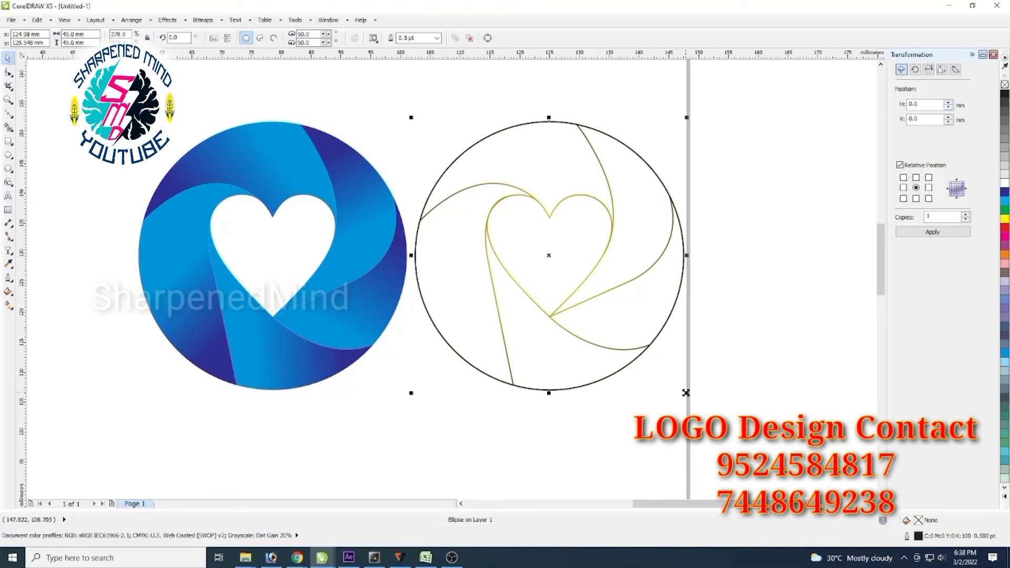
left_click_drag(685, 393, 678, 389)
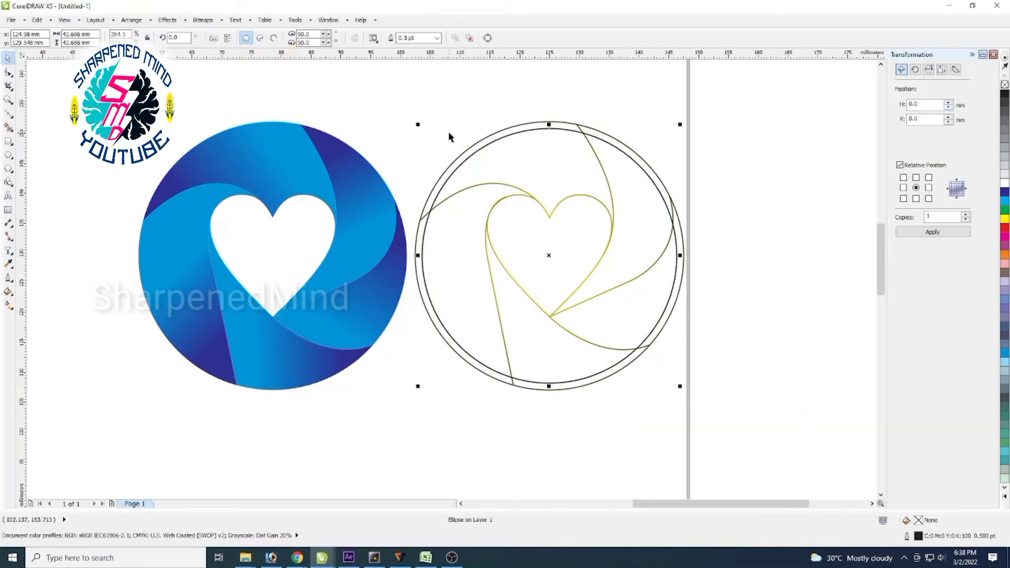
- Intersect the outline object with the smaller circle to produce a copy of the line work inside it
left_click_drag(408, 88, 734, 447)
left_click(593, 382)
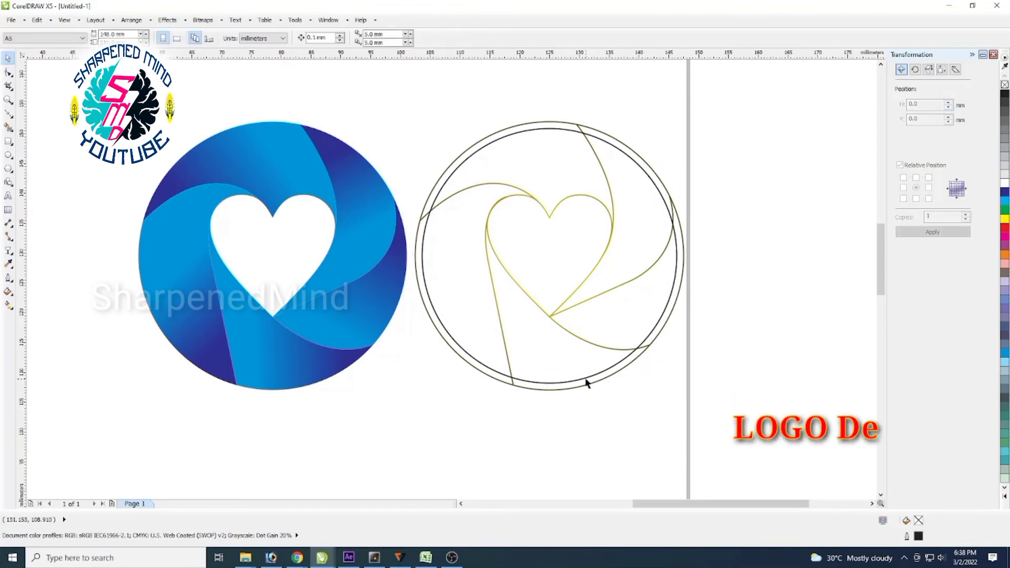
left_click(446, 175, "shift")
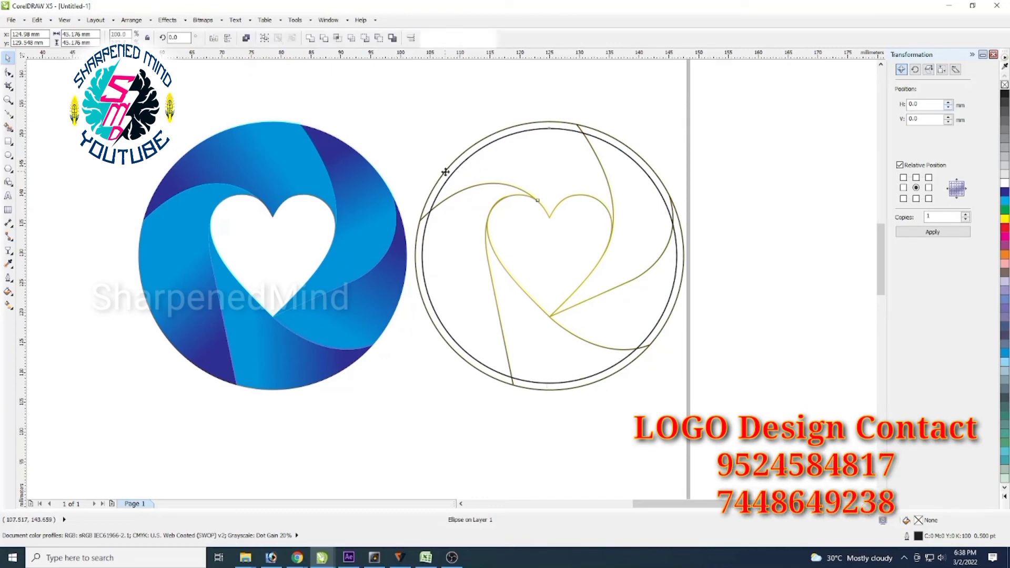
left_click(325, 42)
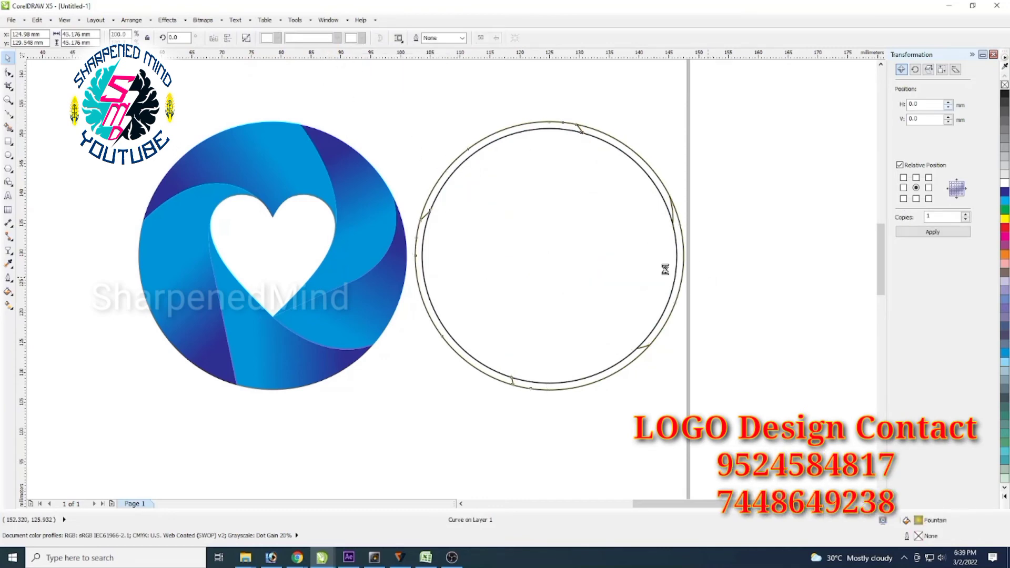
left_click(338, 38)
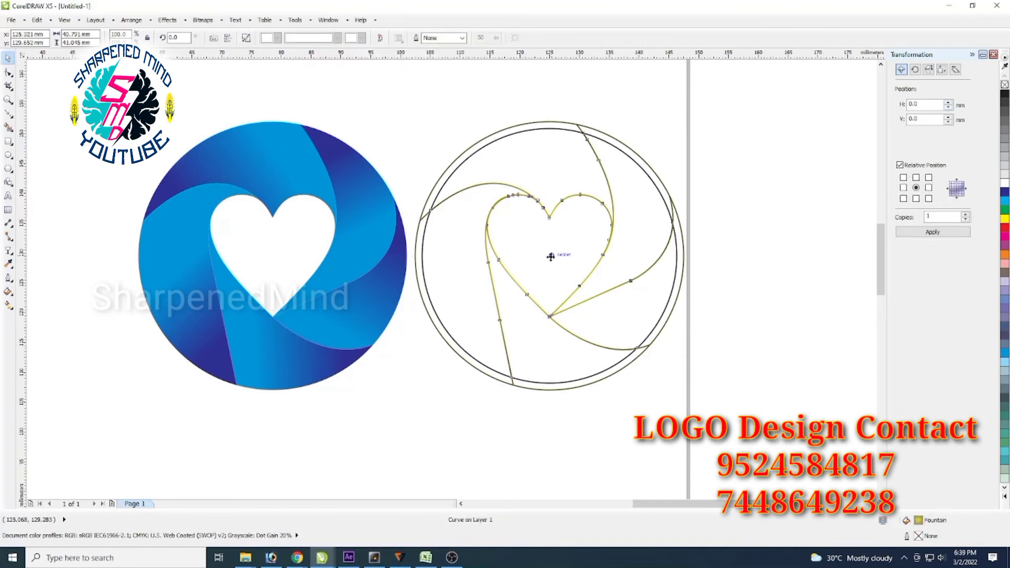
- Move the intersected line work onto the blue gradient group and delete the leftover outline object and circle
left_click_drag(549, 258, 275, 273)
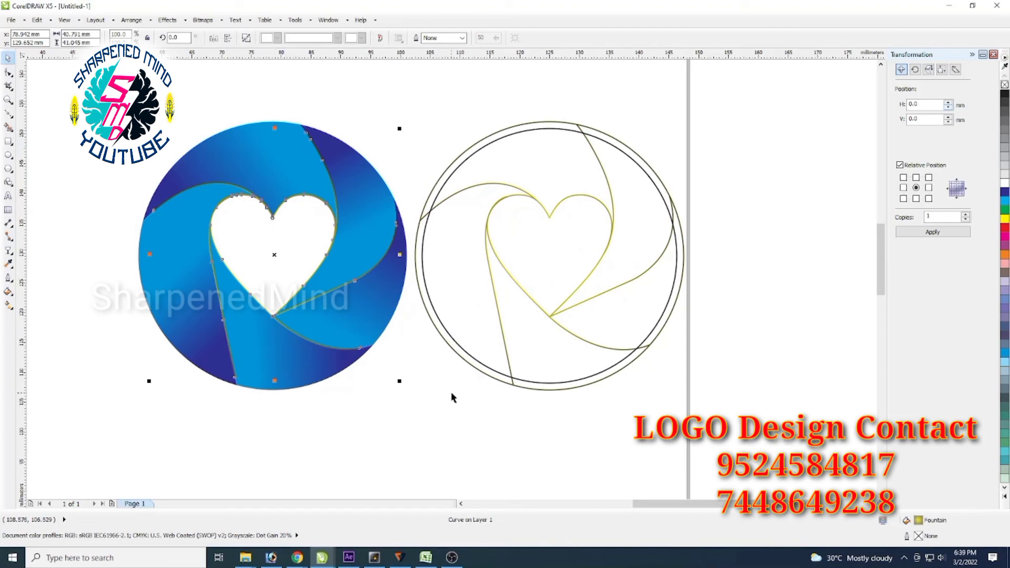
left_click(426, 129)
left_click_drag(409, 81, 690, 456)
key("Delete")
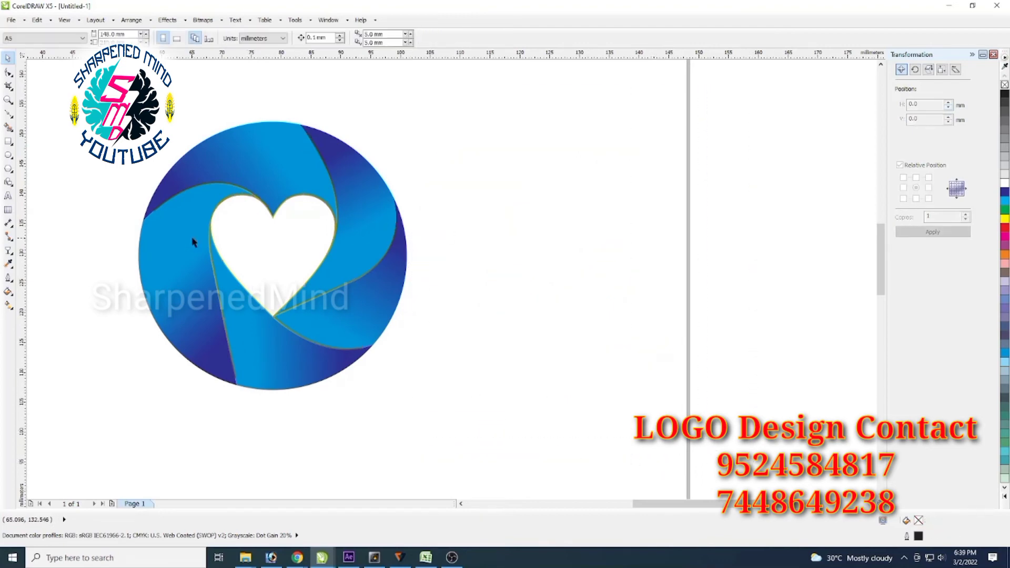
- Try a white outer colour on the line work's radial gradient, with a smaller radius and a 25% midpoint
scroll(197, 237, "up", 2)
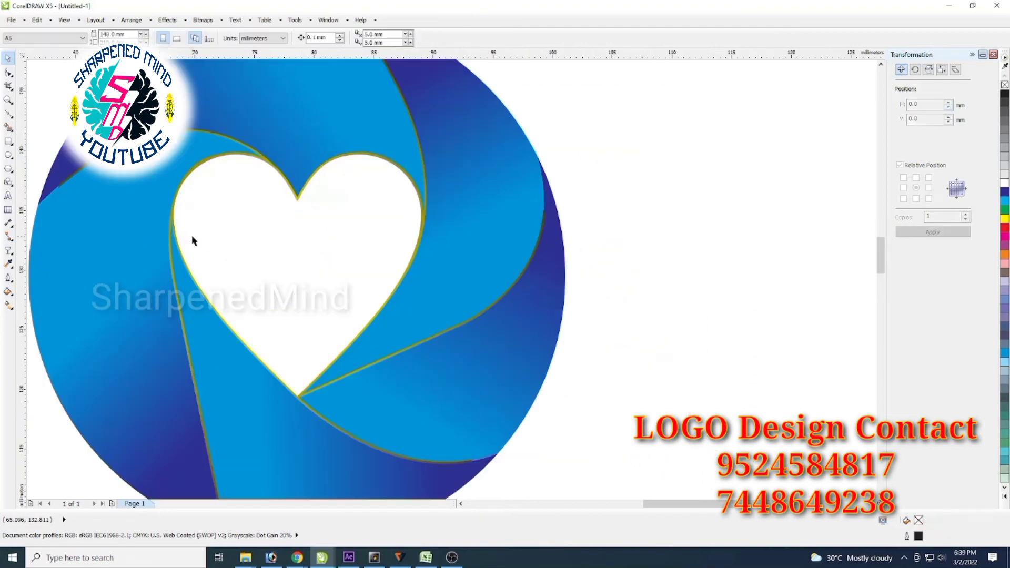
left_click(395, 291)
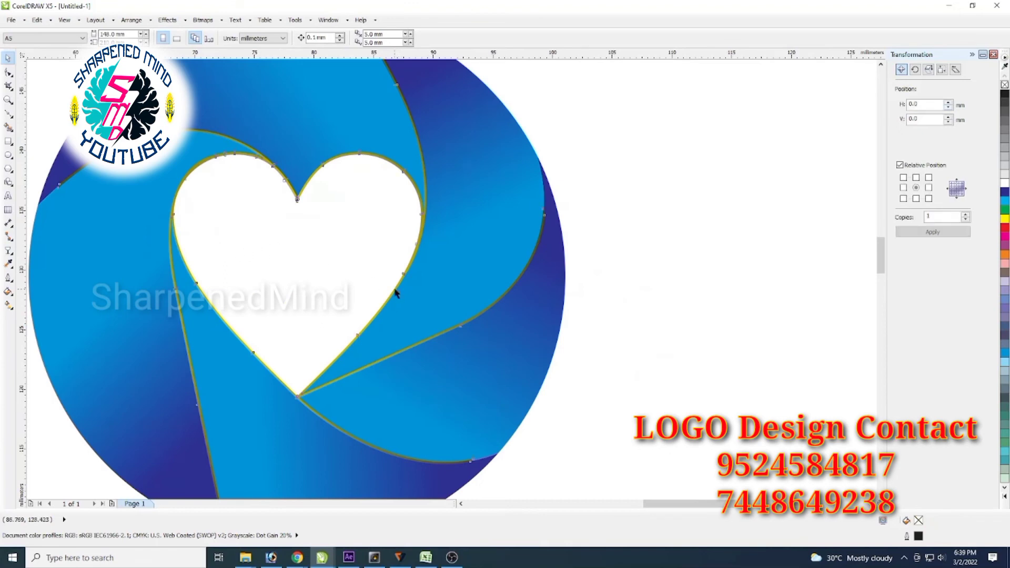
left_click(8, 305)
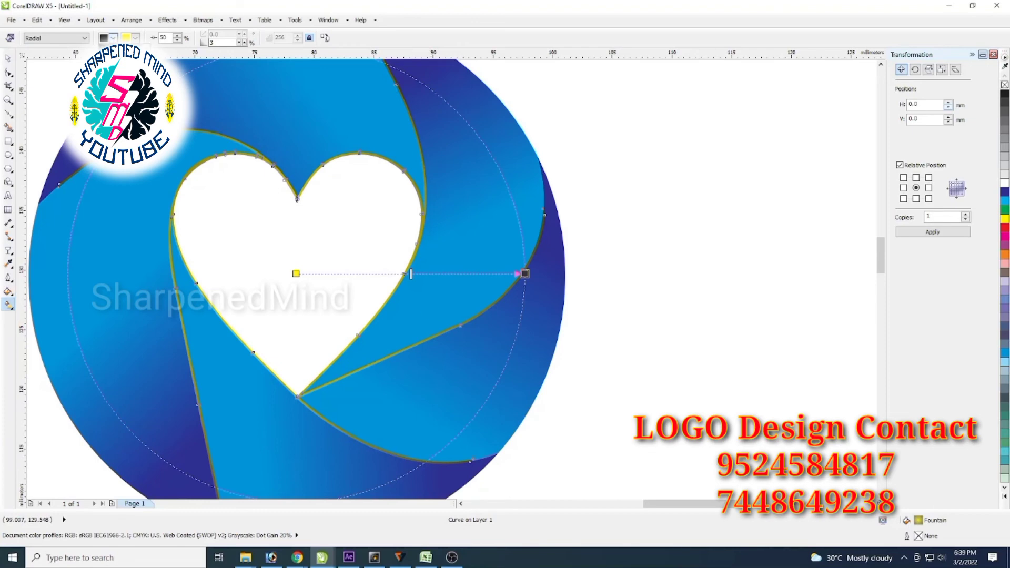
left_click_drag(1005, 183, 524, 274)
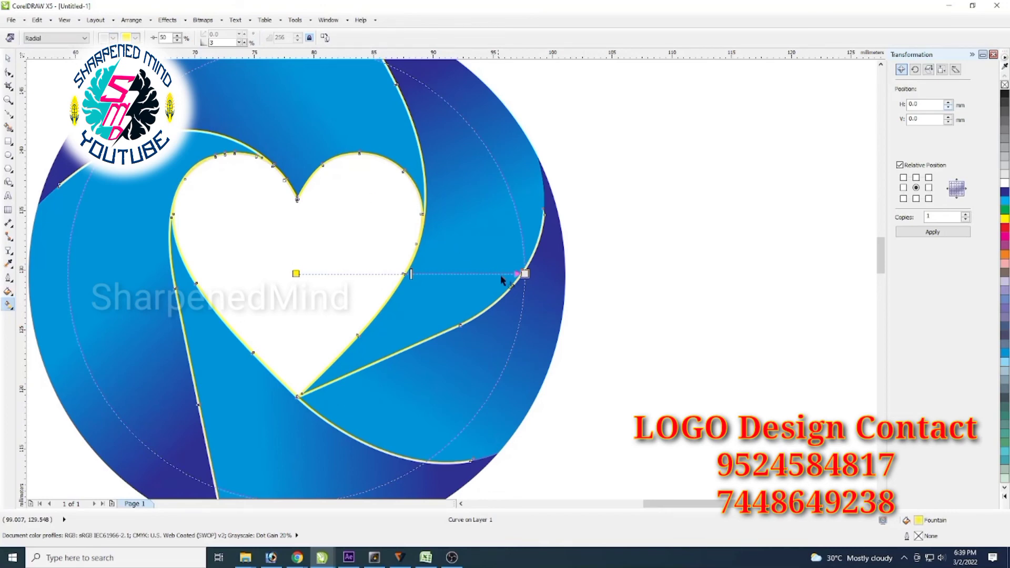
left_click_drag(524, 274, 502, 275)
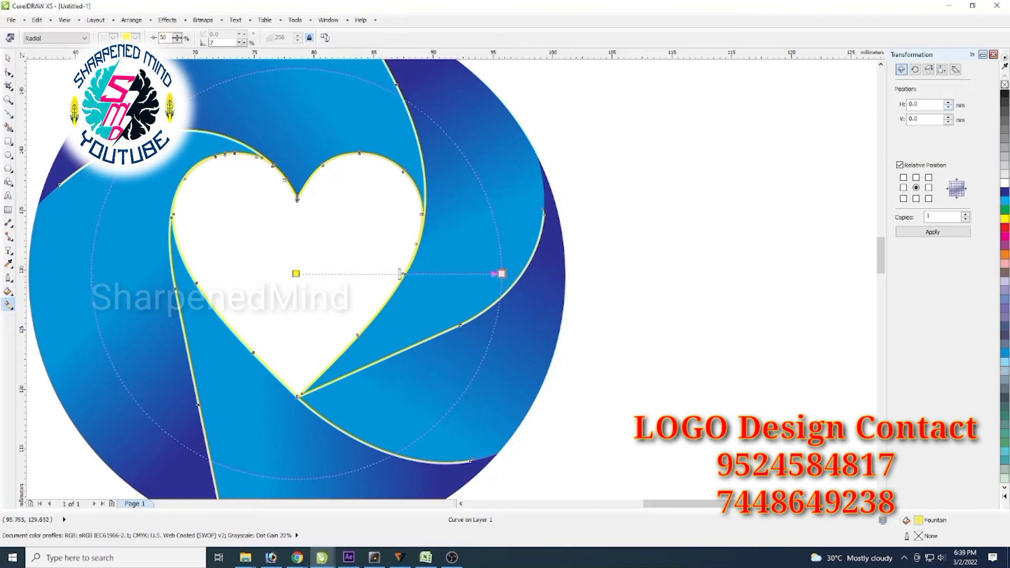
left_click_drag(167, 37, 153, 41)
type("0")
key("Return")
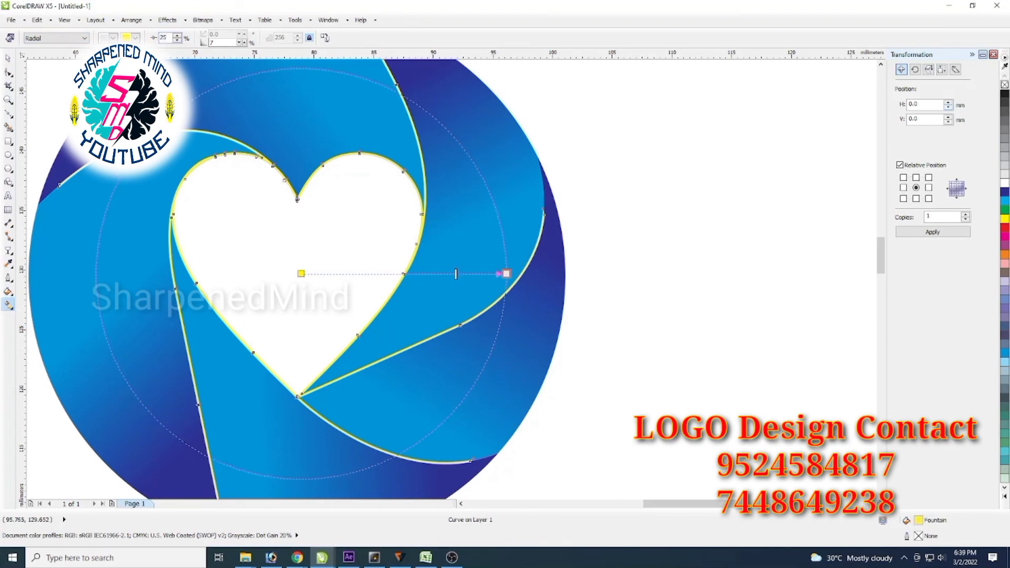
- Undo the midpoint, radius and white colour changes on the line work's gradient, and deselect the line work
key("ctrl+z")
key("ctrl+z")
key("ctrl+z")
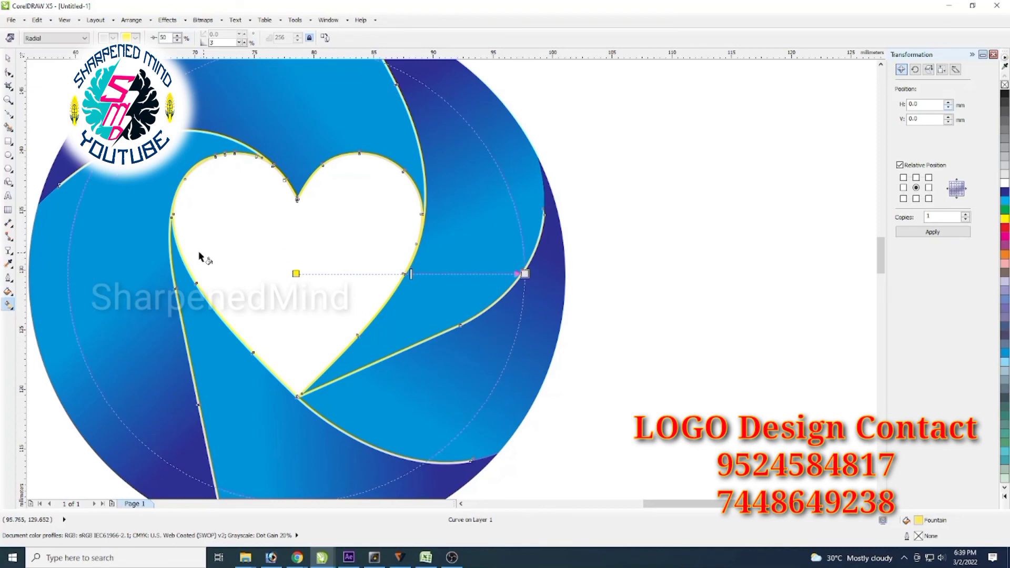
key("ctrl+z")
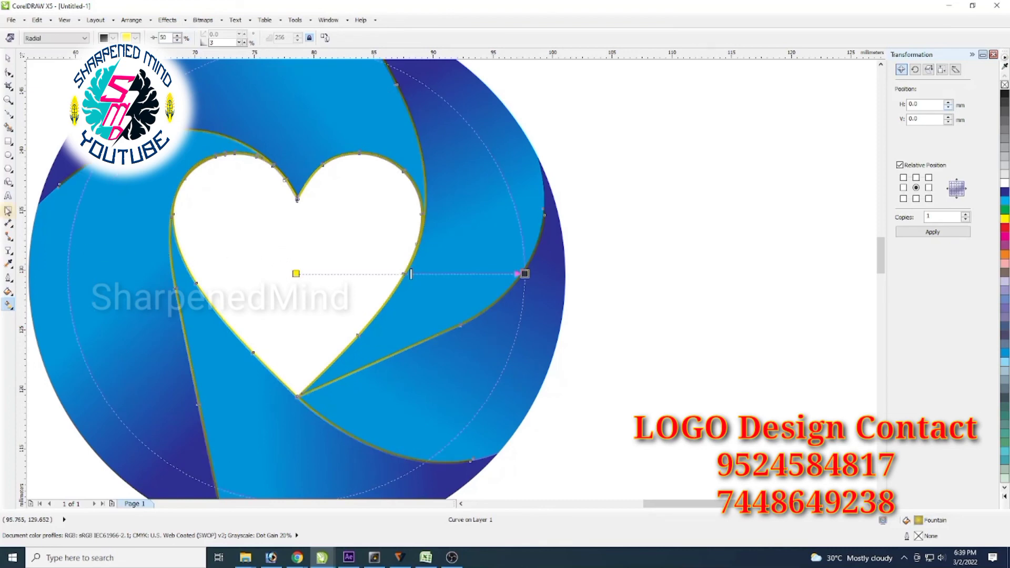
left_click(9, 62)
left_click(725, 349)
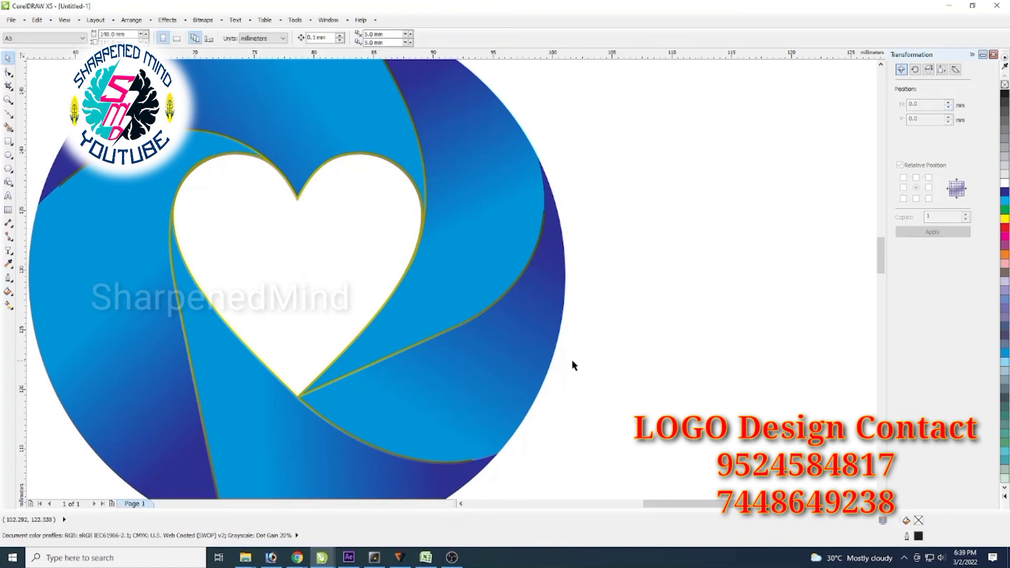
scroll(511, 354, "down", 2)
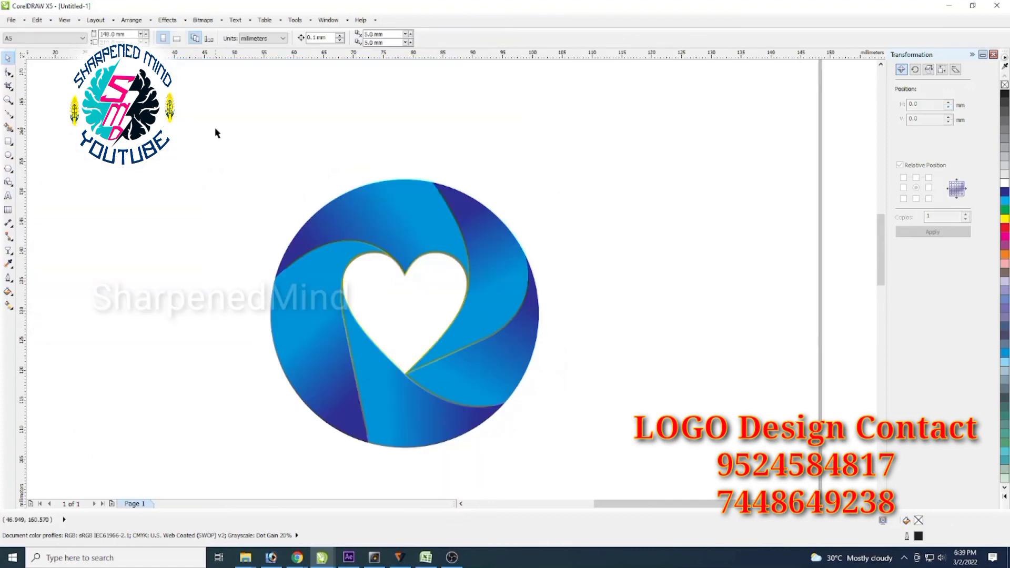
left_click_drag(882, 282, 882, 295)
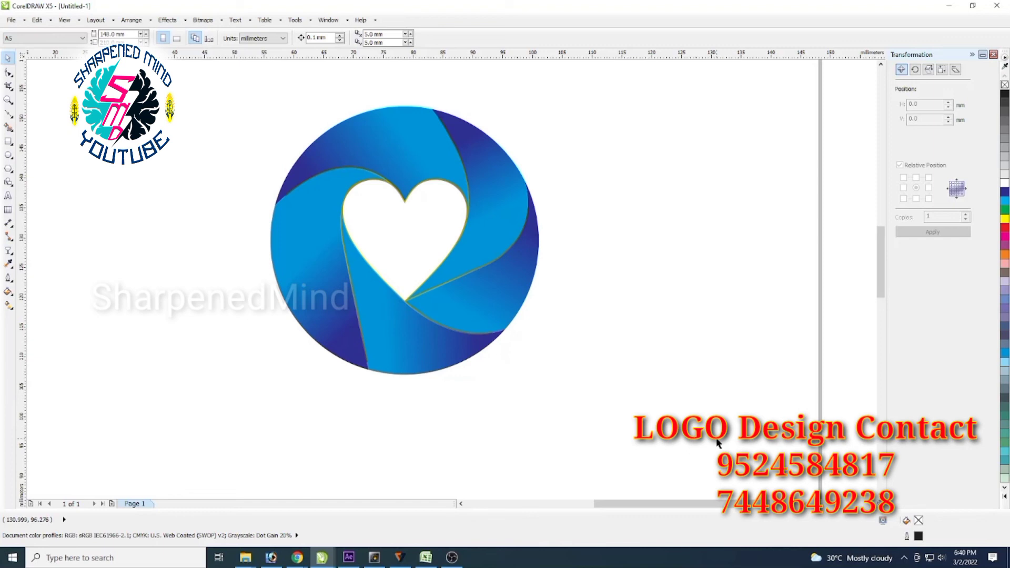
left_click_drag(882, 292, 882, 290)
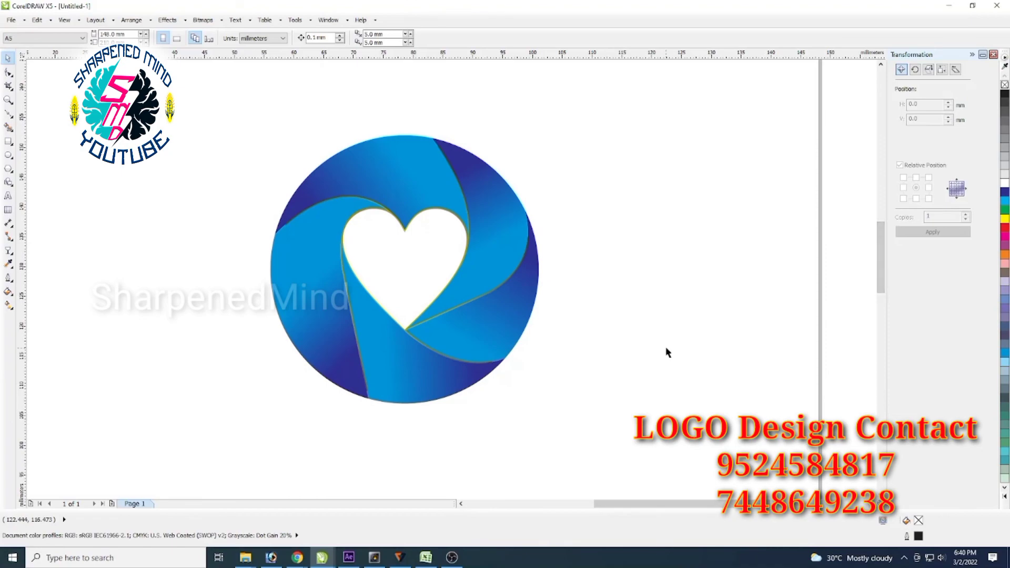